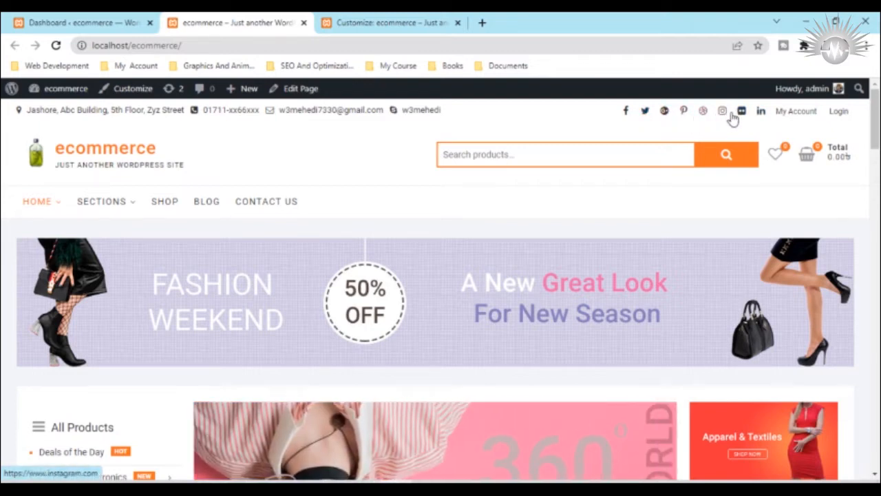
Step: Switch to the WordPress Customizer and open the Social Links menu assigned to the header's social icons for editing
{"action": "left_click", "coordinate": [358, 19]}
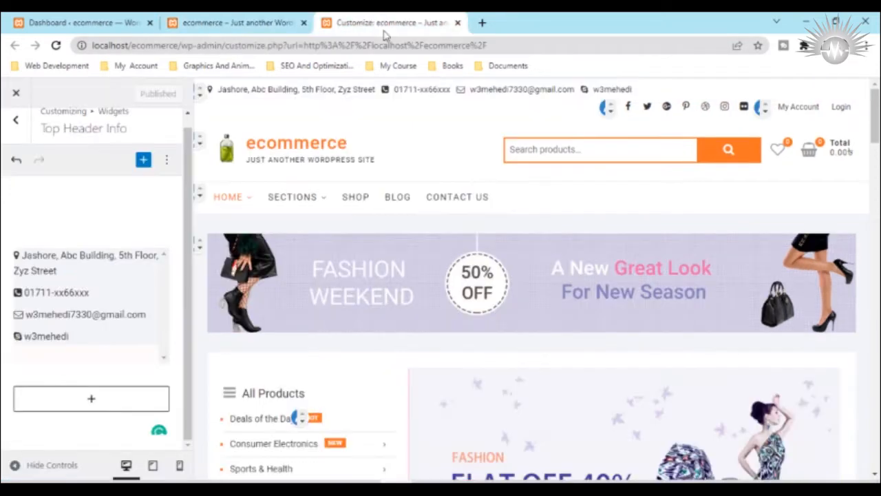
{"action": "left_click", "coordinate": [14, 119]}
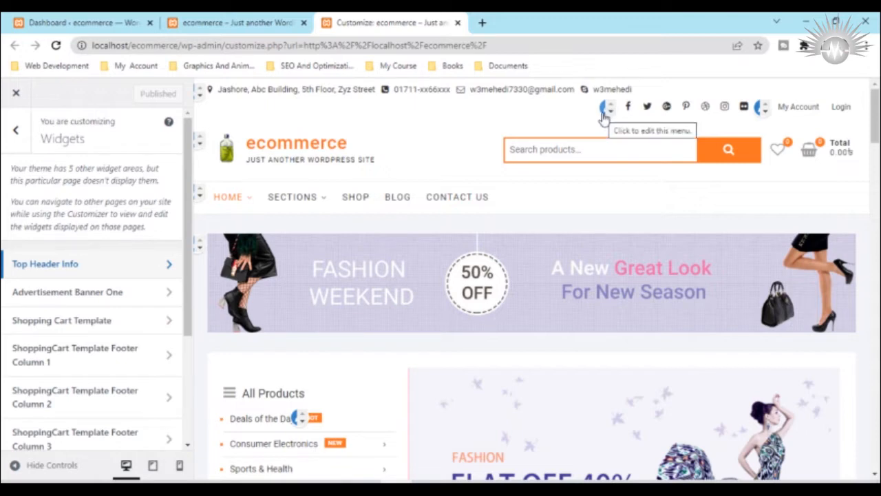
{"action": "left_click", "coordinate": [604, 116]}
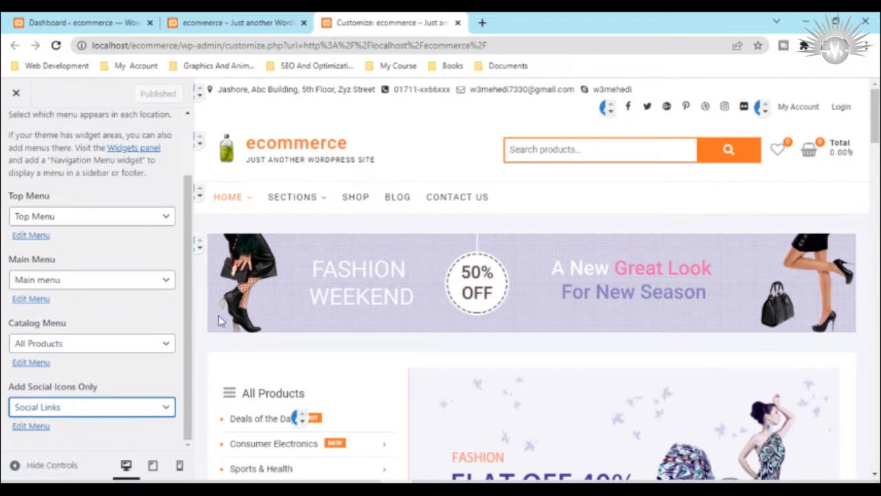
{"action": "left_click", "coordinate": [34, 427]}
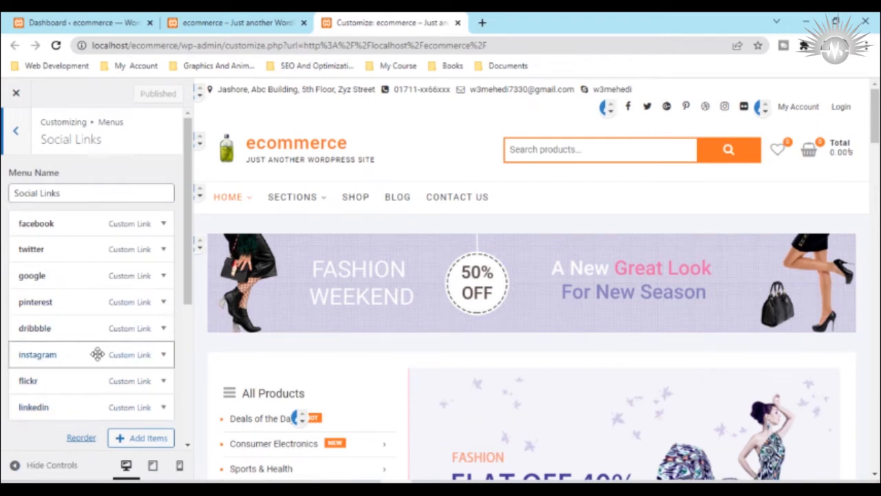
Step: Review the settings of the linkedin item in the Social Links menu, including its URL and navigation label, and collapse it
{"action": "scroll", "coordinate": [92, 372], "scroll_direction": "down", "scroll_amount": 3}
{"action": "scroll", "coordinate": [62, 372], "scroll_direction": "up", "scroll_amount": 2}
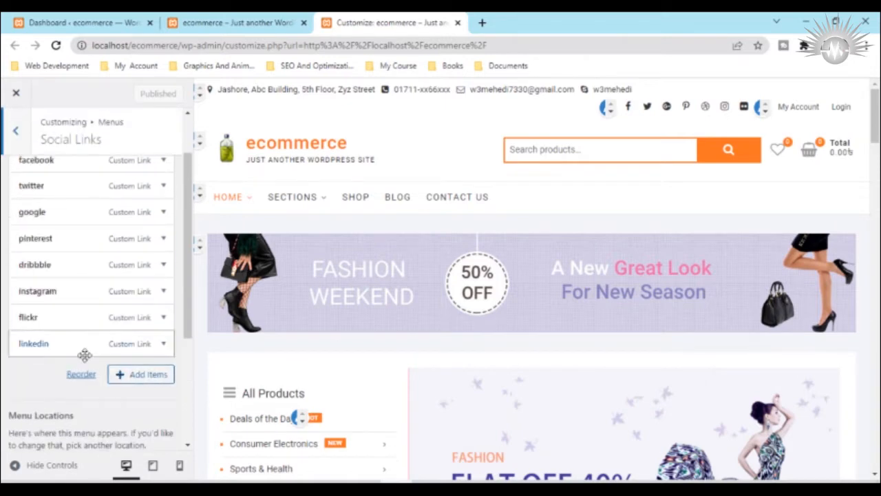
{"action": "left_click", "coordinate": [163, 343]}
{"action": "scroll", "coordinate": [89, 348], "scroll_direction": "down", "scroll_amount": 2}
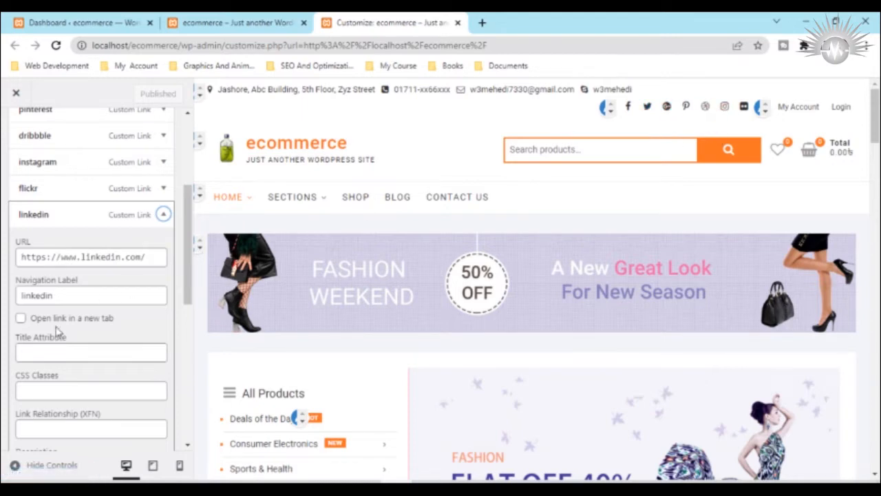
{"action": "scroll", "coordinate": [59, 334], "scroll_direction": "down", "scroll_amount": 5}
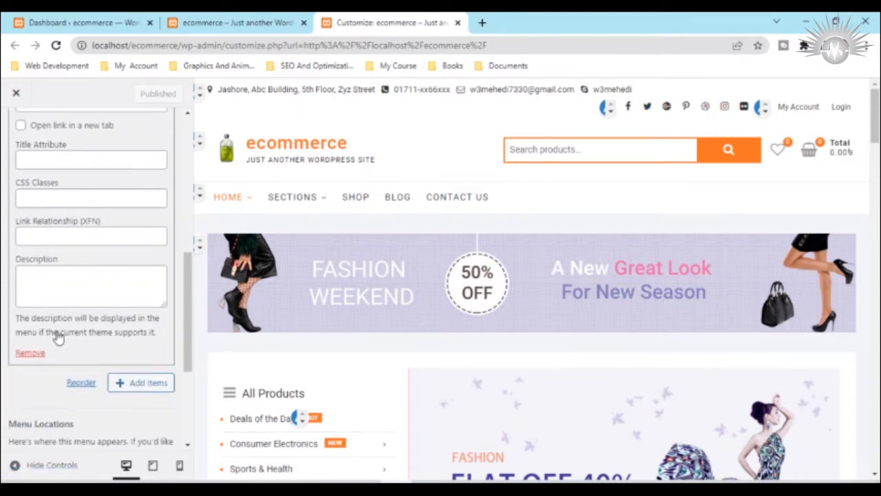
{"action": "scroll", "coordinate": [56, 334], "scroll_direction": "up", "scroll_amount": 6}
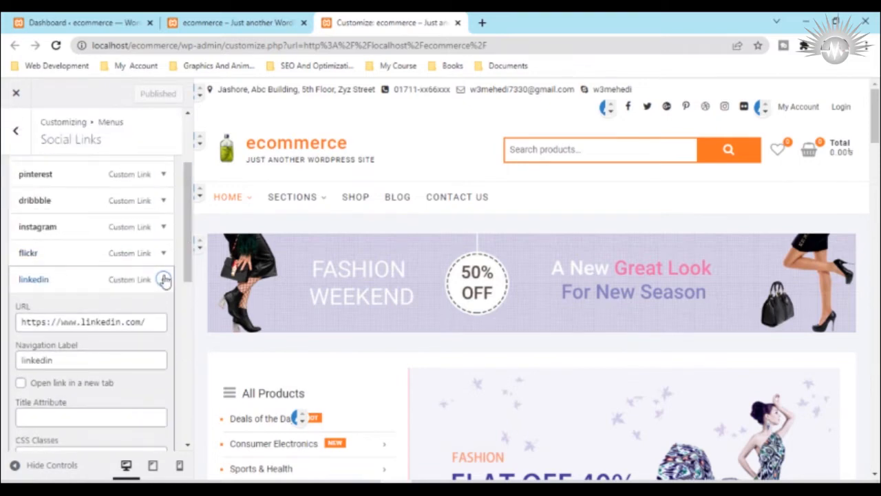
{"action": "left_click", "coordinate": [163, 279]}
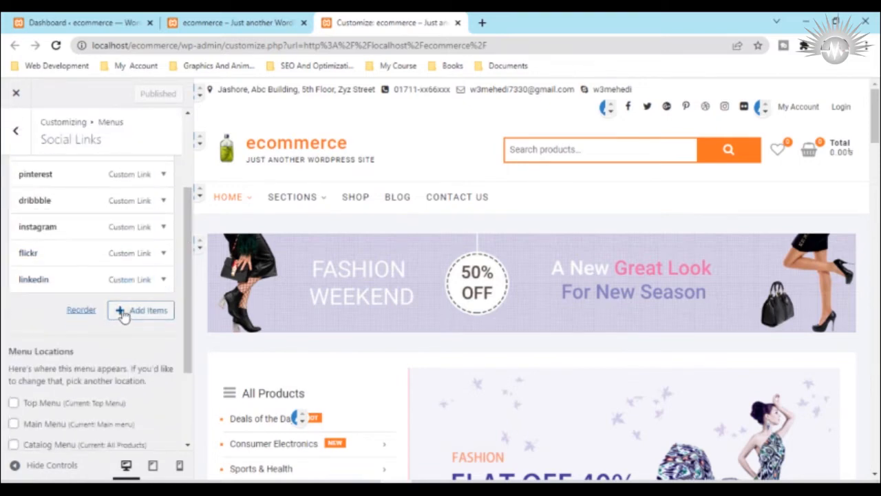
Step: Add a custom link to the Social Links menu with URL "#" and link text "youtube"
{"action": "left_click", "coordinate": [124, 311]}
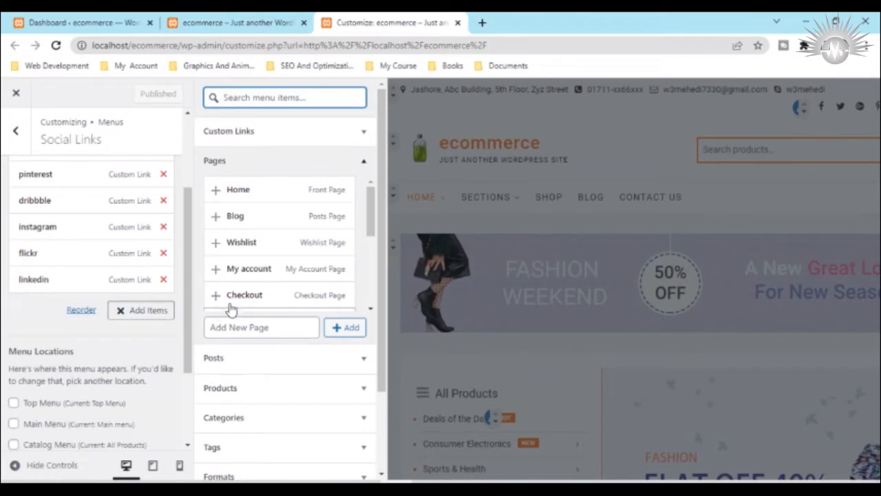
{"action": "left_click", "coordinate": [250, 138]}
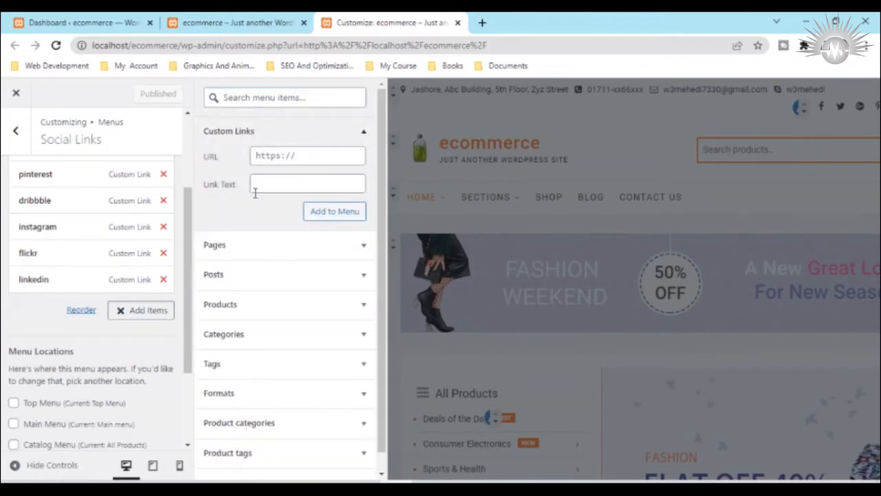
{"action": "left_click", "coordinate": [269, 159]}
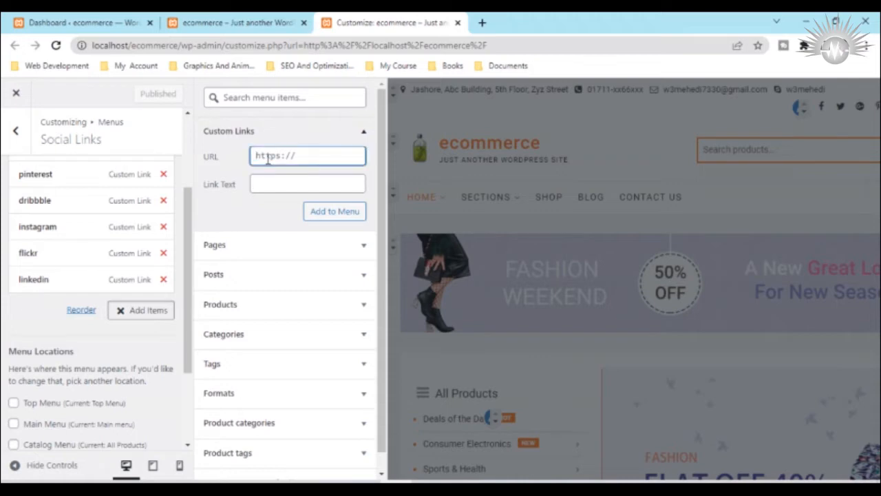
{"action": "type", "text": "#"}
{"action": "left_click", "coordinate": [264, 189]}
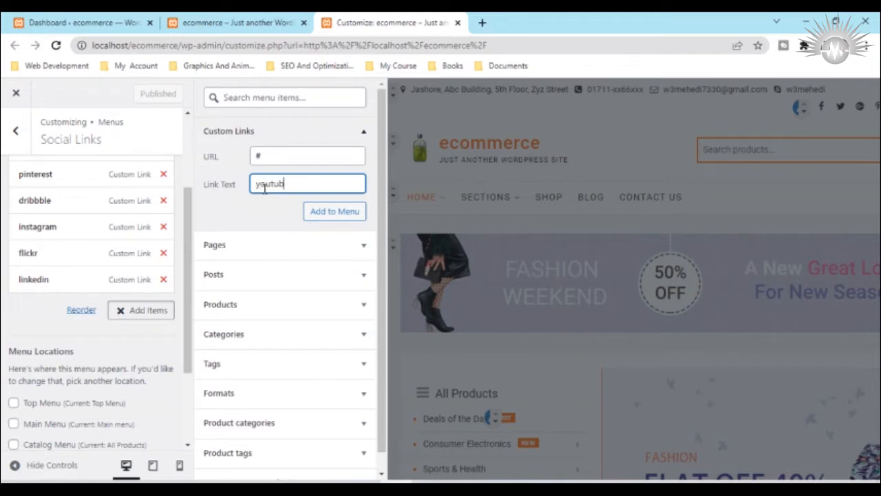
{"action": "left_click", "coordinate": [325, 215]}
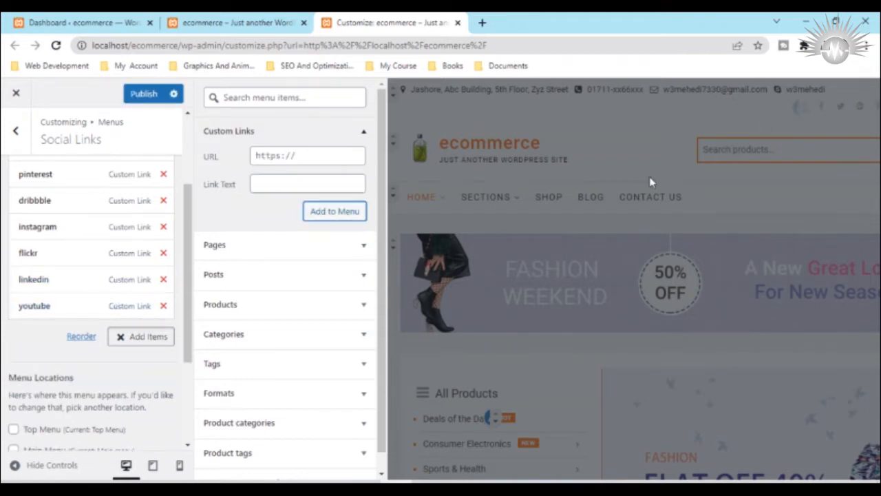
Step: Expand the new youtube menu item to show its label, CSS class and description settings
{"action": "left_click", "coordinate": [80, 309]}
{"action": "scroll", "coordinate": [62, 296], "scroll_direction": "down", "scroll_amount": 2}
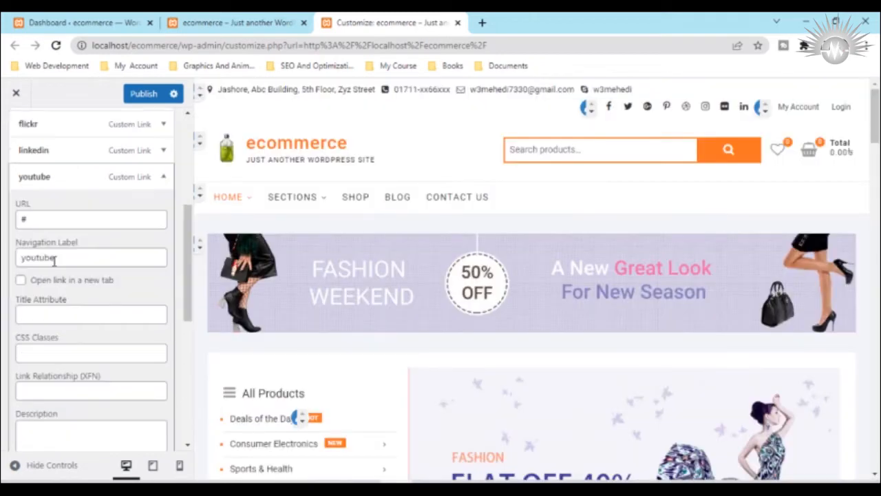
{"action": "scroll", "coordinate": [53, 275], "scroll_direction": "down", "scroll_amount": 1}
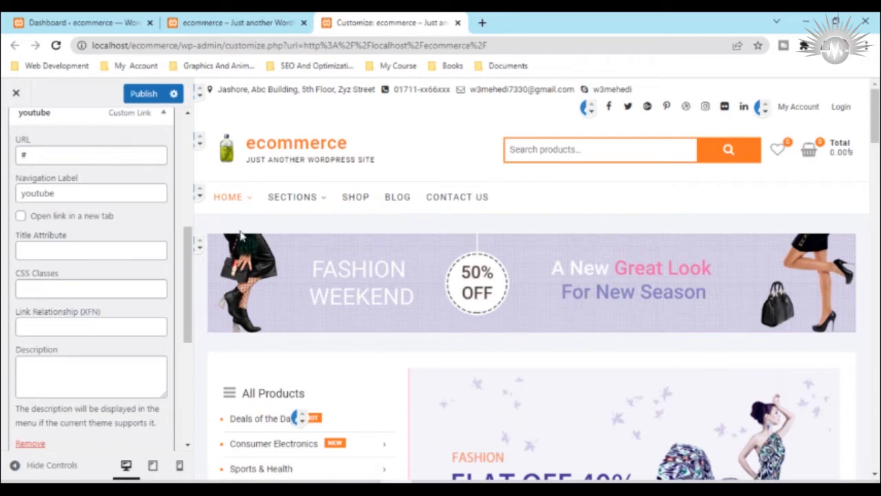
Step: In a new browser tab, search Google for "youtube fontawesome" and open the Font Awesome page of the YouTube brand icon
{"action": "left_click", "coordinate": [482, 22]}
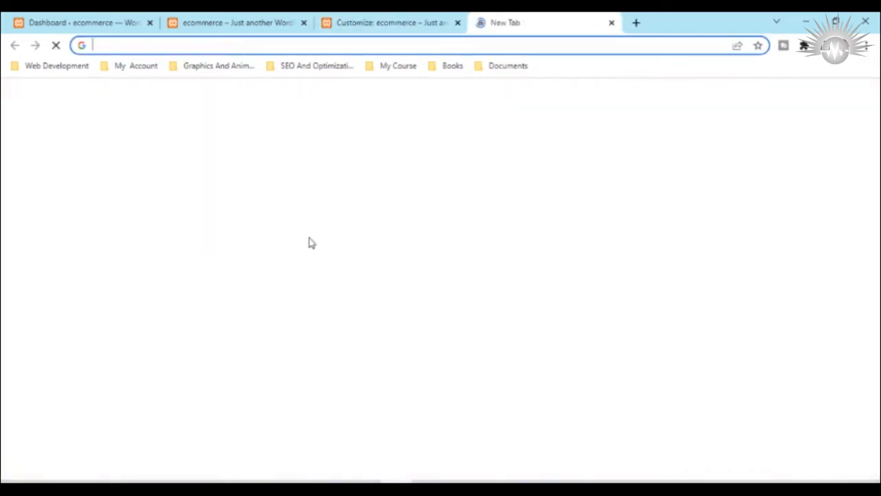
{"action": "left_click", "coordinate": [341, 282]}
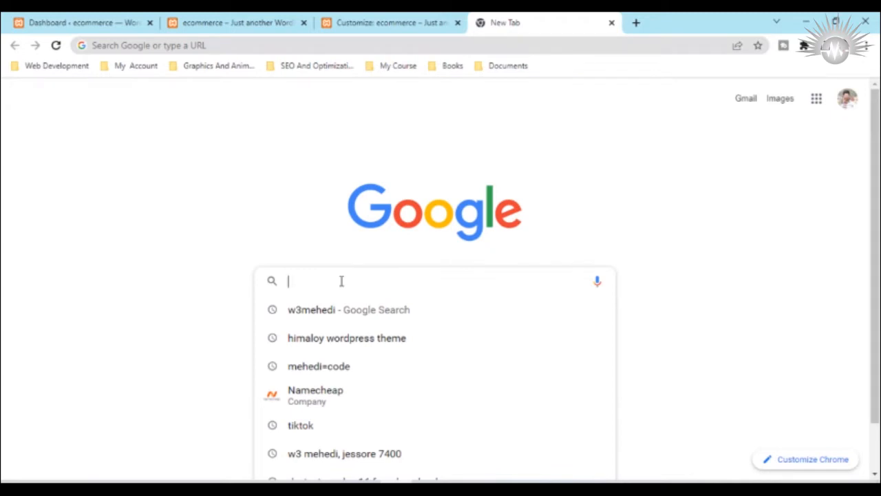
{"action": "type", "text": "wou"}
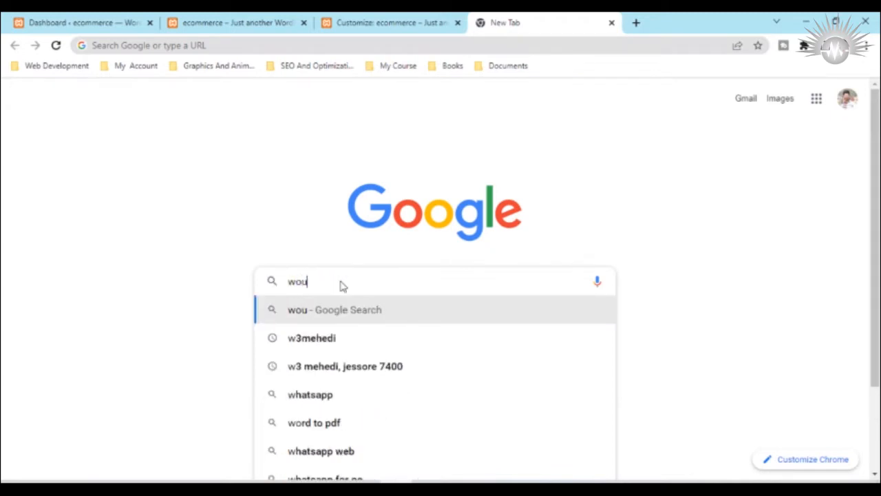
{"action": "type", "text": "tube"}
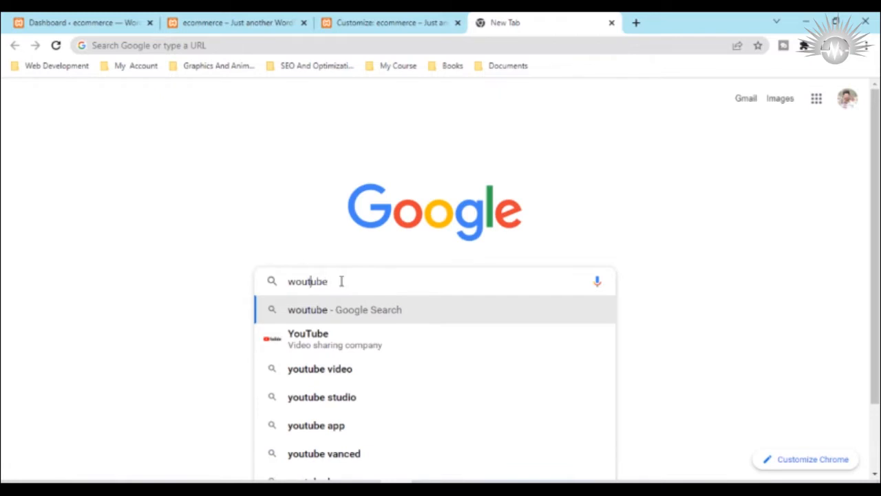
{"action": "key", "text": "Home"}
{"action": "key", "text": "Delete"}
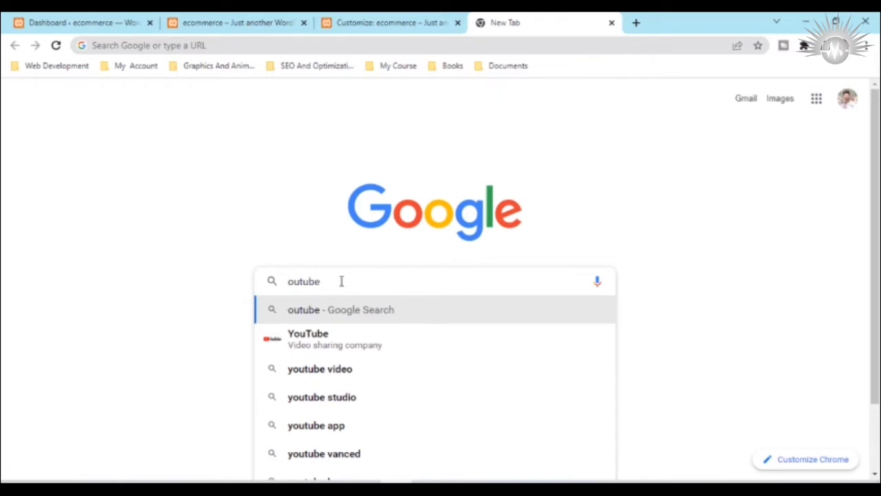
{"action": "type", "text": "y"}
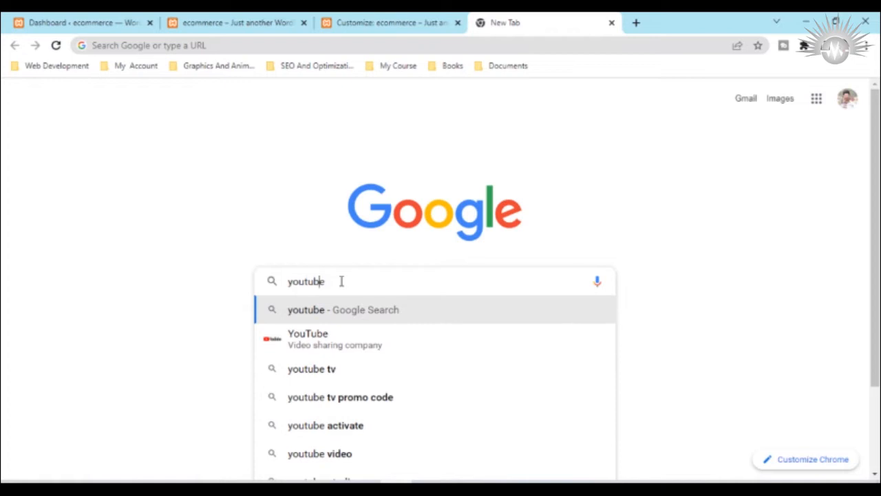
{"action": "key", "text": "End"}
{"action": "type", "text": "f"}
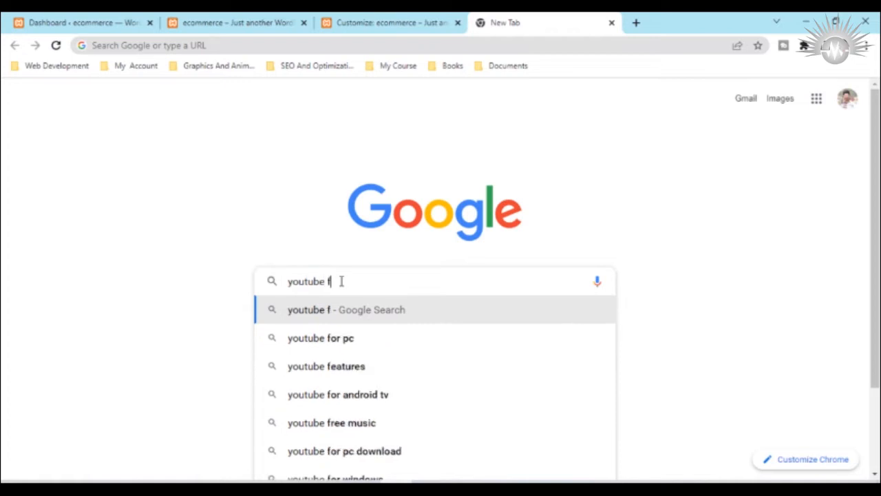
{"action": "type", "text": "ont"}
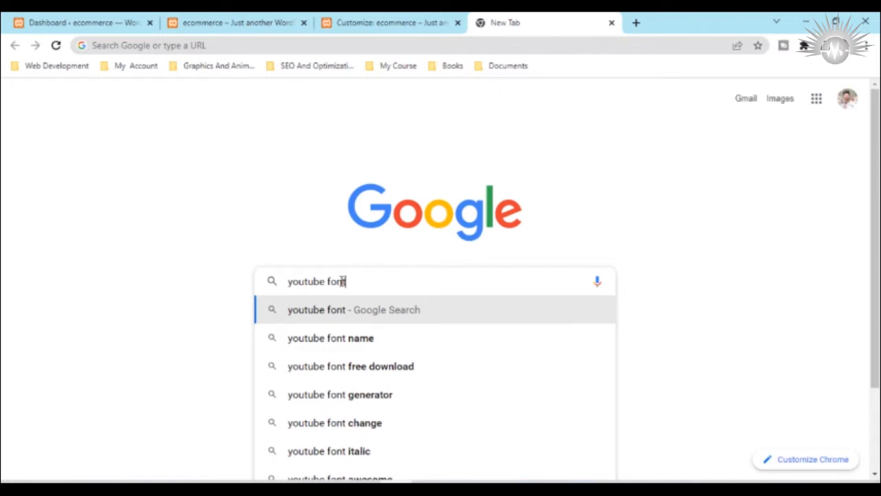
{"action": "type", "text": "a"}
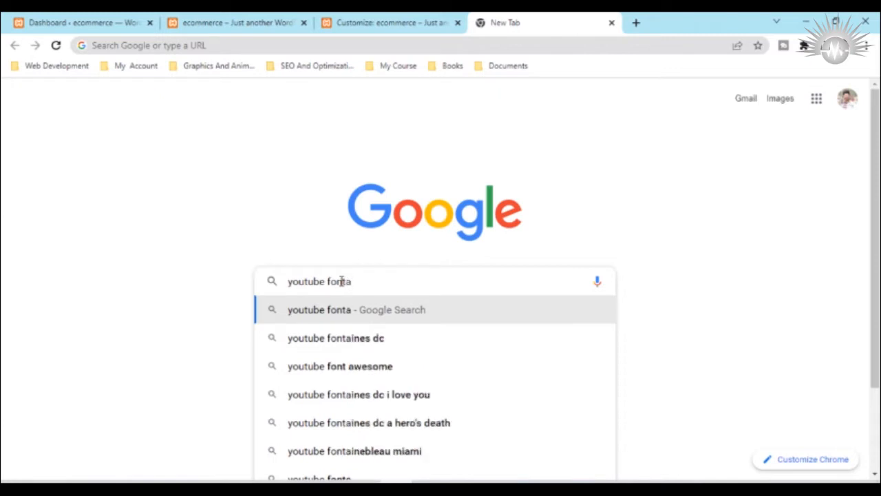
{"action": "left_click", "coordinate": [351, 367]}
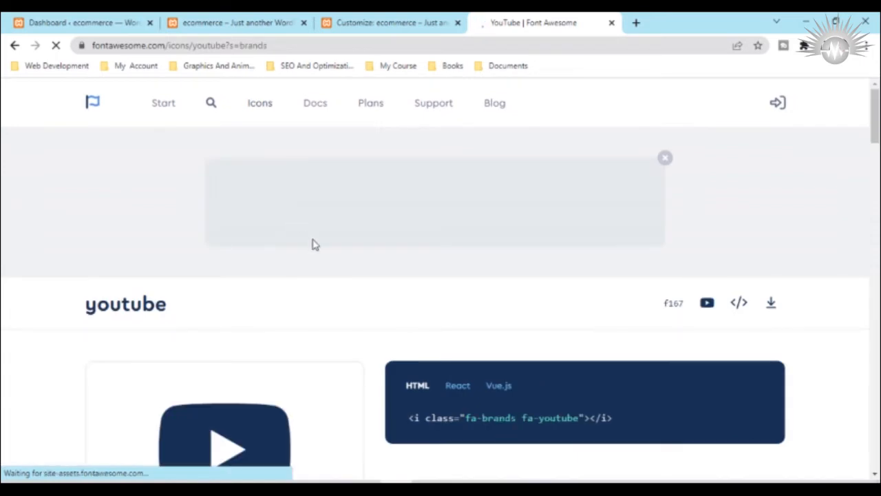
Step: Copy the YouTube icon's HTML code snippet with classes "fa-brands fa-youtube" and return to the Customizer
{"action": "scroll", "coordinate": [311, 244], "scroll_direction": "down", "scroll_amount": 2}
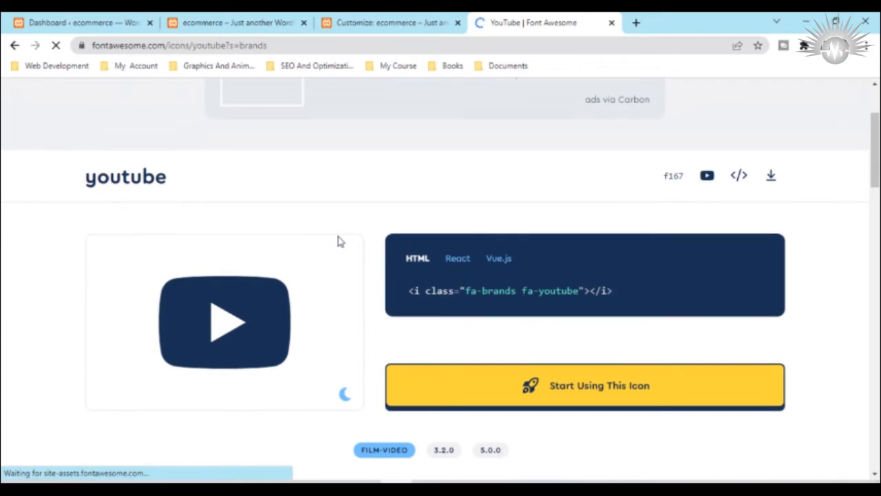
{"action": "scroll", "coordinate": [263, 329], "scroll_direction": "down", "scroll_amount": 7}
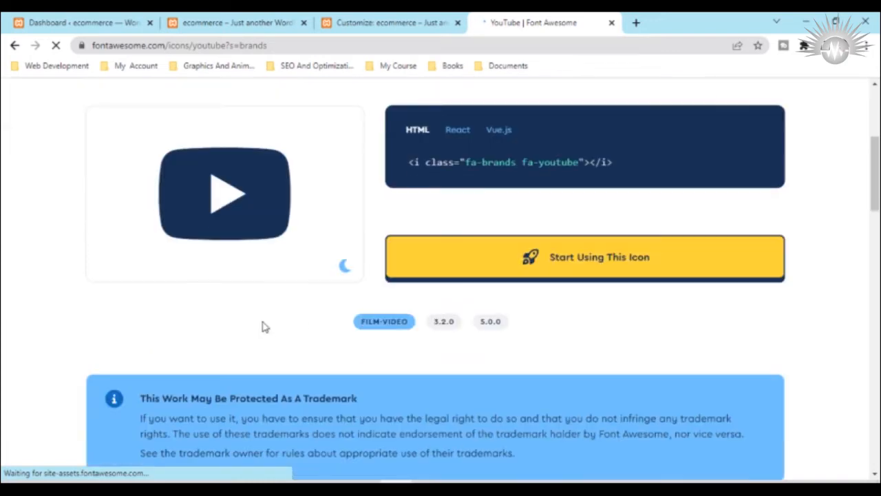
{"action": "scroll", "coordinate": [264, 320], "scroll_direction": "down", "scroll_amount": 6}
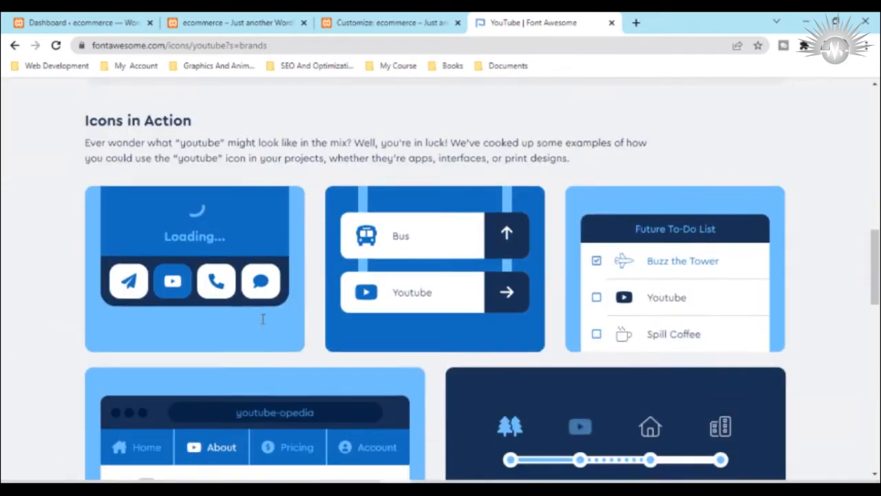
{"action": "scroll", "coordinate": [263, 324], "scroll_direction": "down", "scroll_amount": 3}
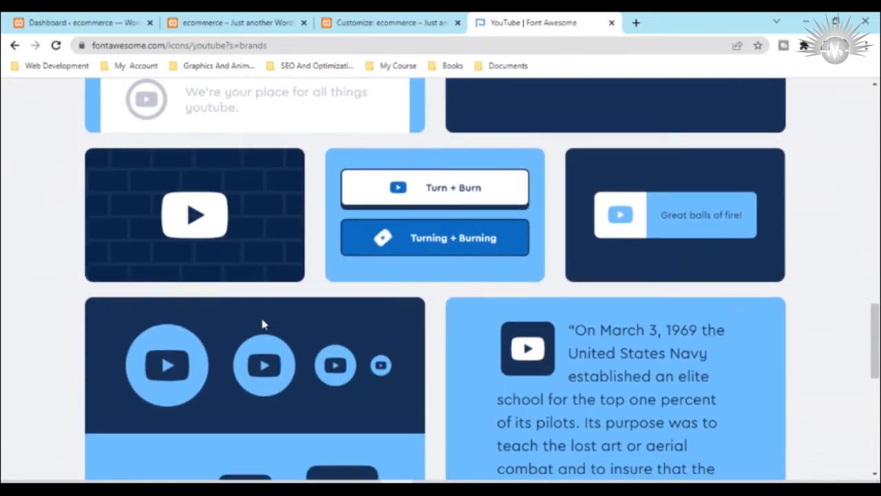
{"action": "scroll", "coordinate": [264, 324], "scroll_direction": "up", "scroll_amount": 3}
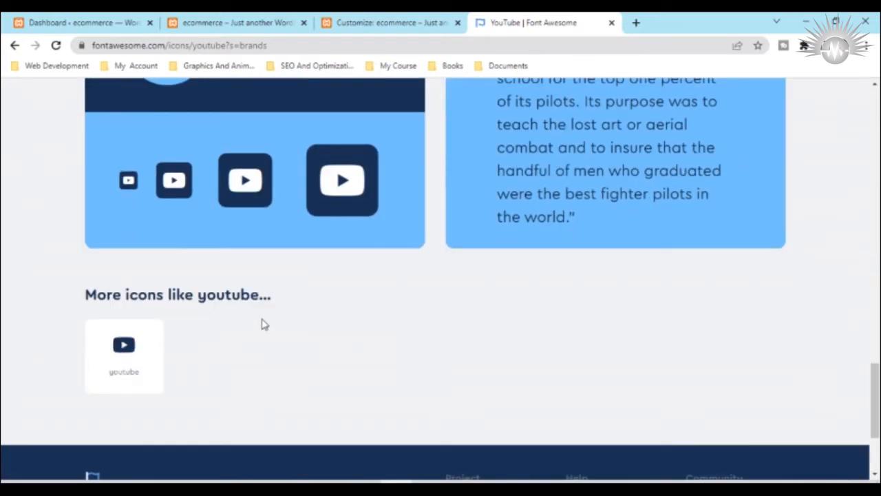
{"action": "scroll", "coordinate": [264, 325], "scroll_direction": "up", "scroll_amount": 15}
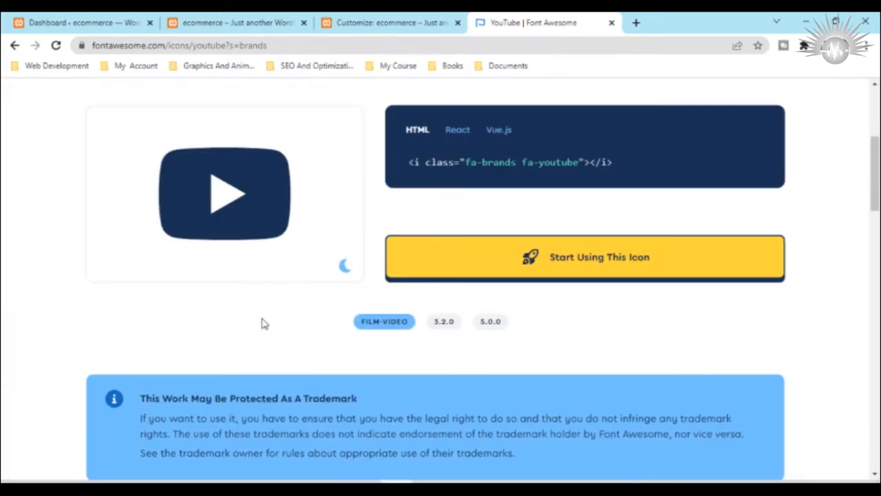
{"action": "scroll", "coordinate": [264, 324], "scroll_direction": "up", "scroll_amount": 1}
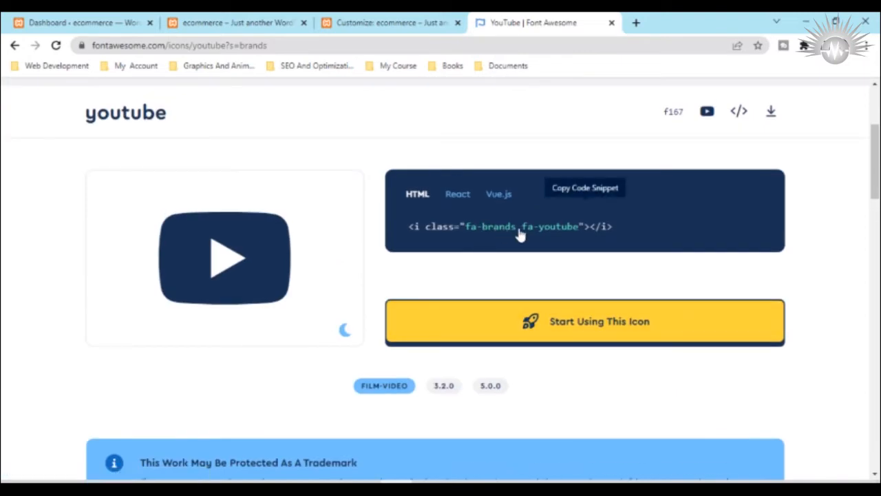
{"action": "left_click_drag", "start_coordinate": [580, 232], "coordinate": [467, 235]}
{"action": "left_click", "coordinate": [467, 235]}
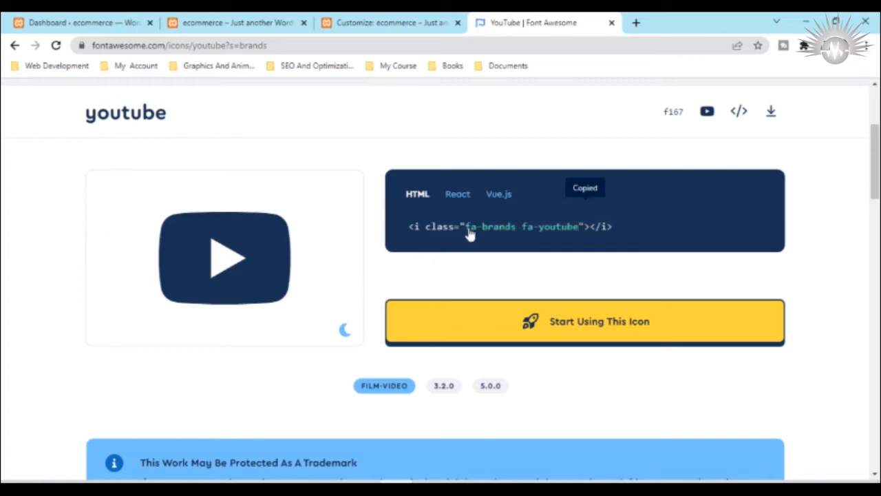
{"action": "left_click", "coordinate": [556, 233]}
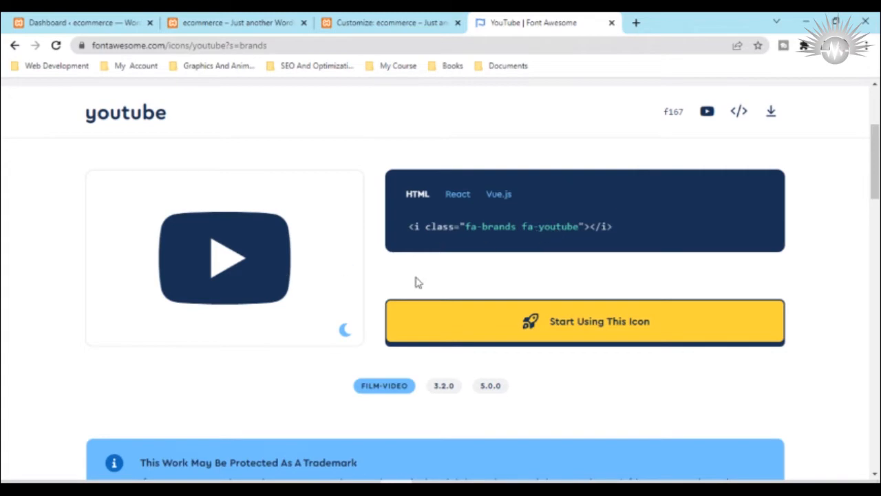
{"action": "left_click", "coordinate": [559, 234]}
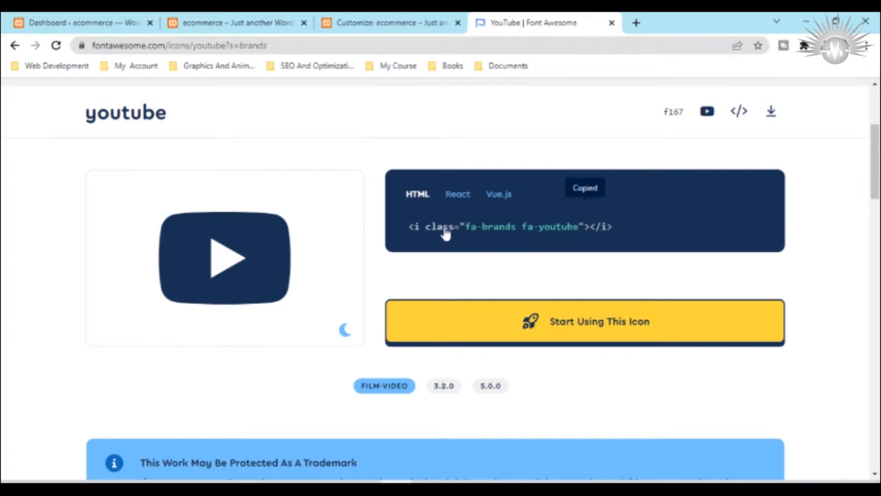
{"action": "left_click", "coordinate": [323, 21]}
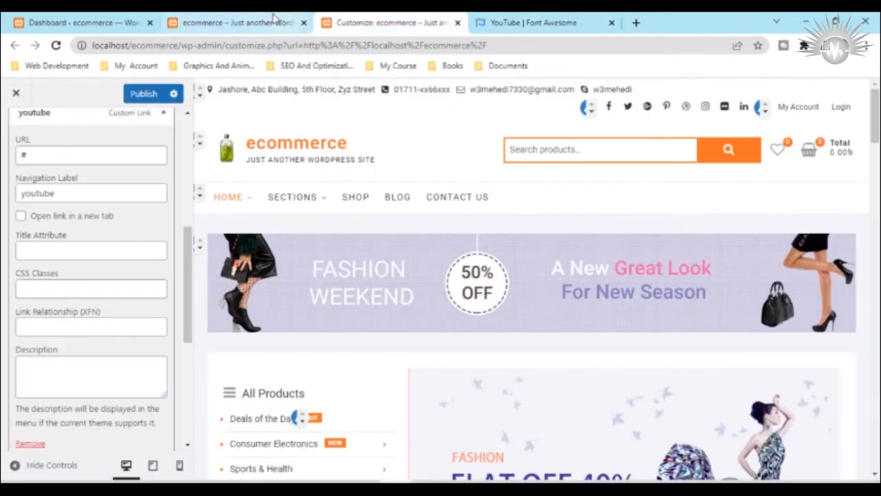
Step: Set the youtube menu item's CSS classes to "fa-brands fa-youtube" using the copied snippet without its HTML tags, and publish the changes
{"action": "left_click", "coordinate": [32, 290]}
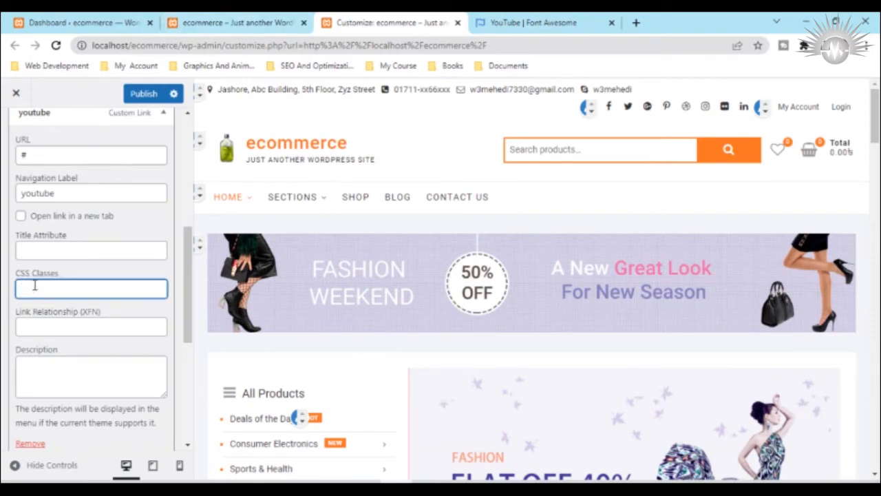
{"action": "key", "text": "ctrl+v"}
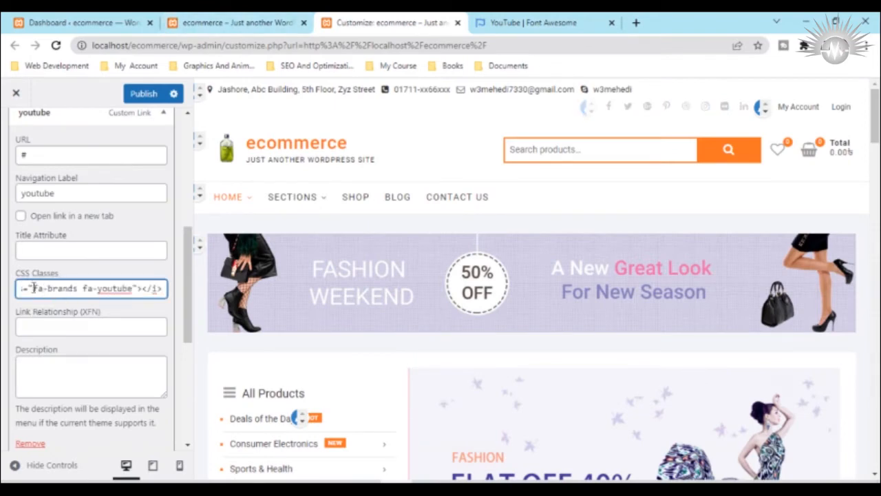
{"action": "left_click_drag", "start_coordinate": [31, 288], "coordinate": [6, 292]}
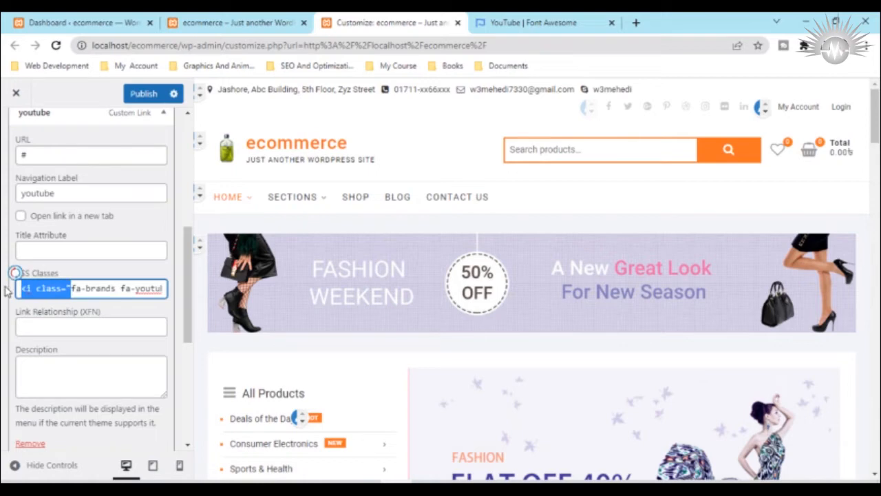
{"action": "key", "text": "BackSpace"}
{"action": "left_click_drag", "start_coordinate": [157, 288], "coordinate": [122, 289]}
{"action": "key", "text": "BackSpace"}
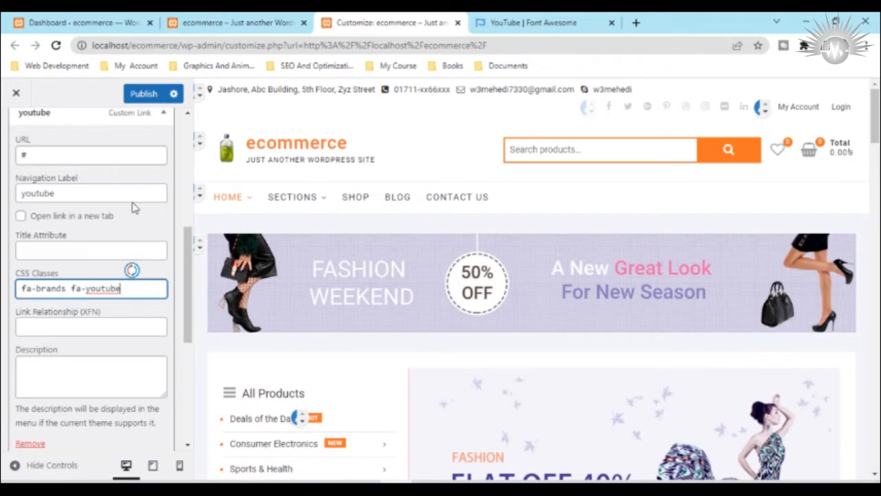
{"action": "left_click", "coordinate": [146, 94]}
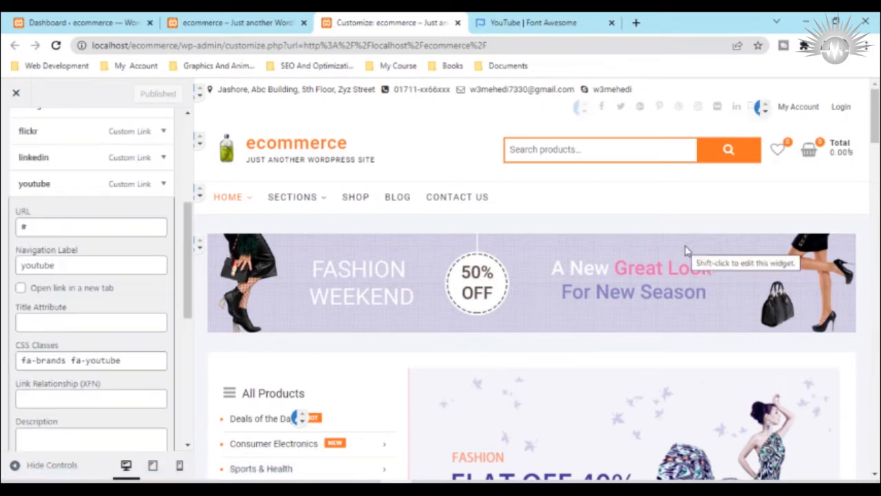
Step: Reload the ecommerce homepage in its own browser tab to check the social icons in the header
{"action": "scroll", "coordinate": [94, 314], "scroll_direction": "up", "scroll_amount": 4}
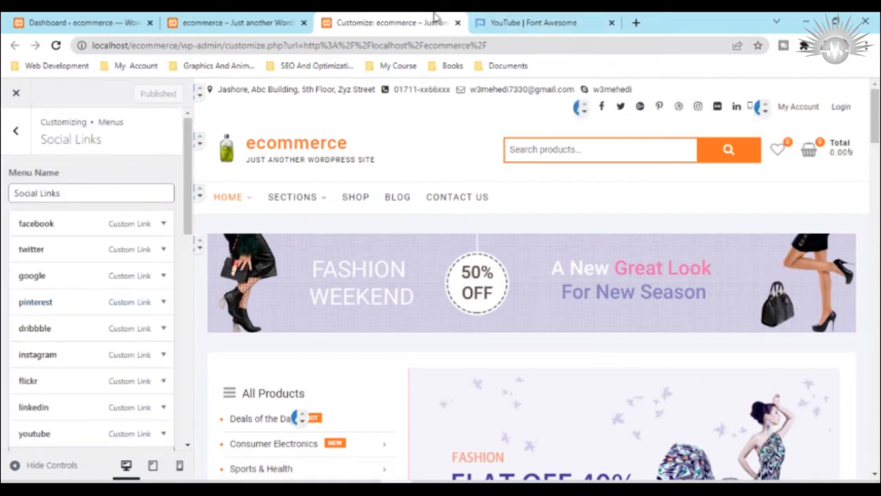
{"action": "left_click", "coordinate": [200, 21]}
{"action": "mouse_move", "coordinate": [72, 101]}
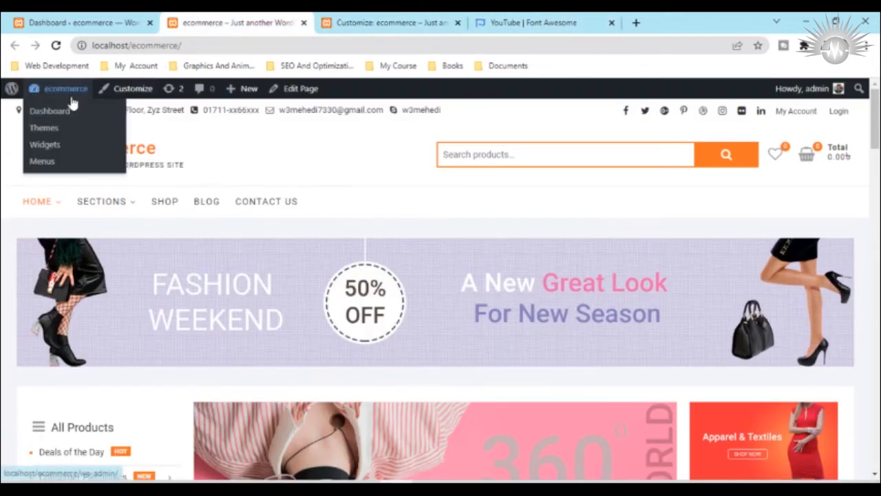
{"action": "left_click", "coordinate": [57, 44]}
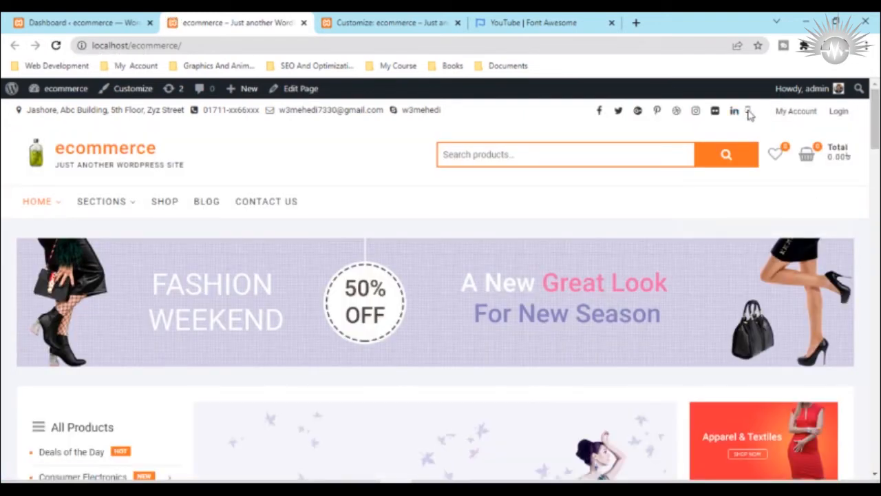
{"action": "left_click", "coordinate": [486, 21]}
{"action": "left_click", "coordinate": [196, 20]}
{"action": "left_click", "coordinate": [108, 17]}
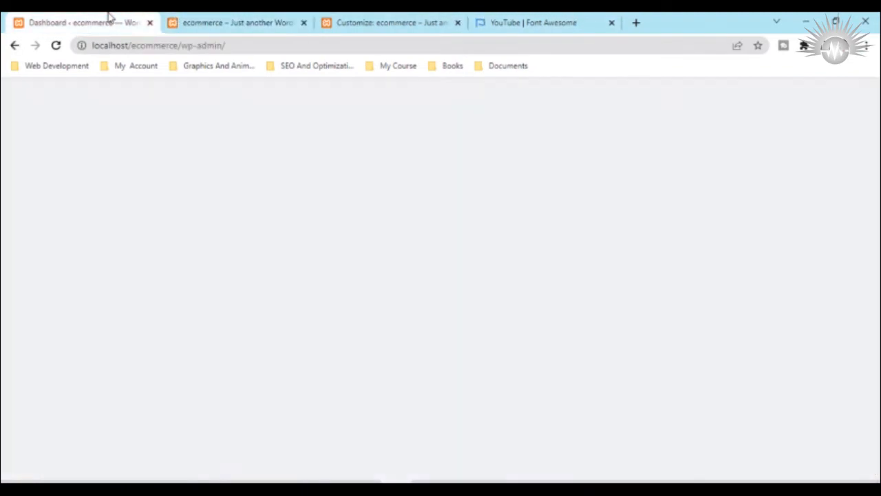
Step: Back in the Customizer, replace the youtube item's CSS classes with the full copied "fa-brands fa-youtube" HTML snippet and publish
{"action": "left_click", "coordinate": [375, 19]}
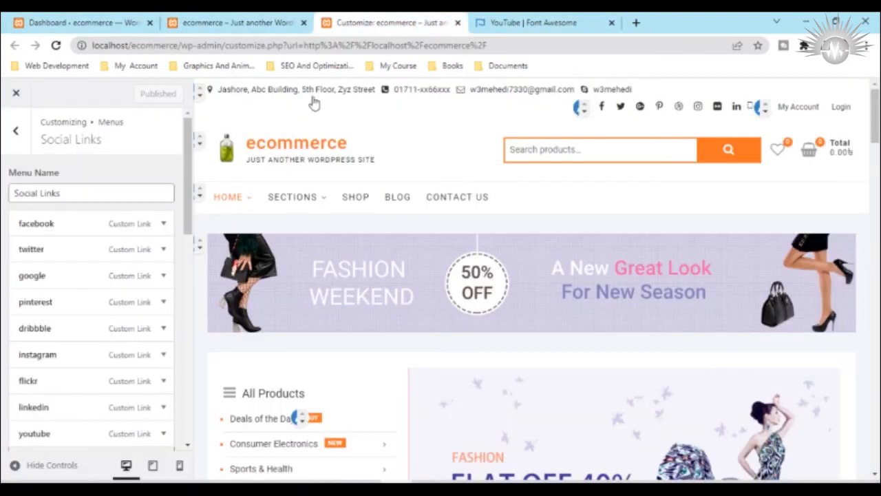
{"action": "scroll", "coordinate": [69, 392], "scroll_direction": "down", "scroll_amount": 2}
{"action": "scroll", "coordinate": [70, 386], "scroll_direction": "down", "scroll_amount": 3}
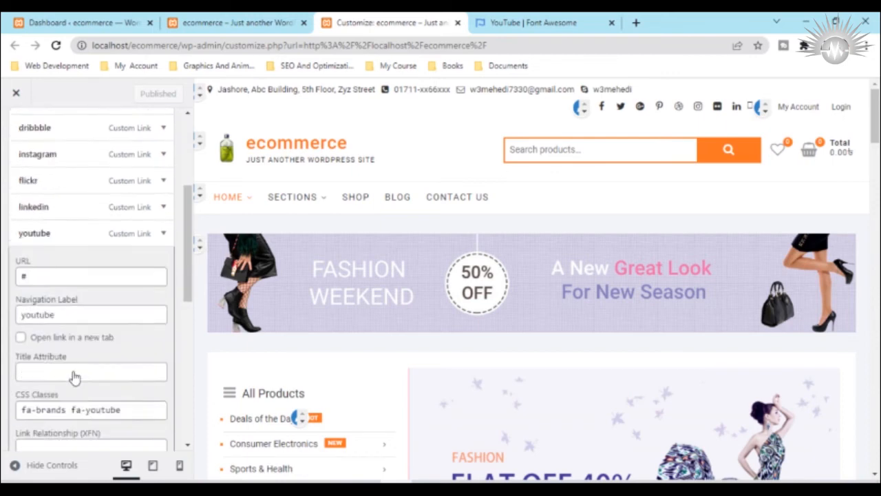
{"action": "left_click", "coordinate": [24, 352]}
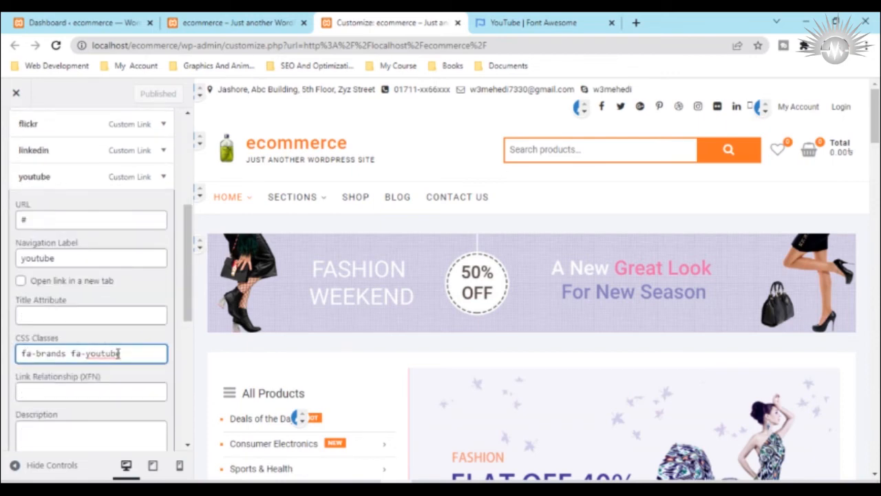
{"action": "left_click_drag", "start_coordinate": [118, 353], "coordinate": [4, 360]}
{"action": "type", "text": "<i class=\"fa-brands fa-youtube\"></i>"}
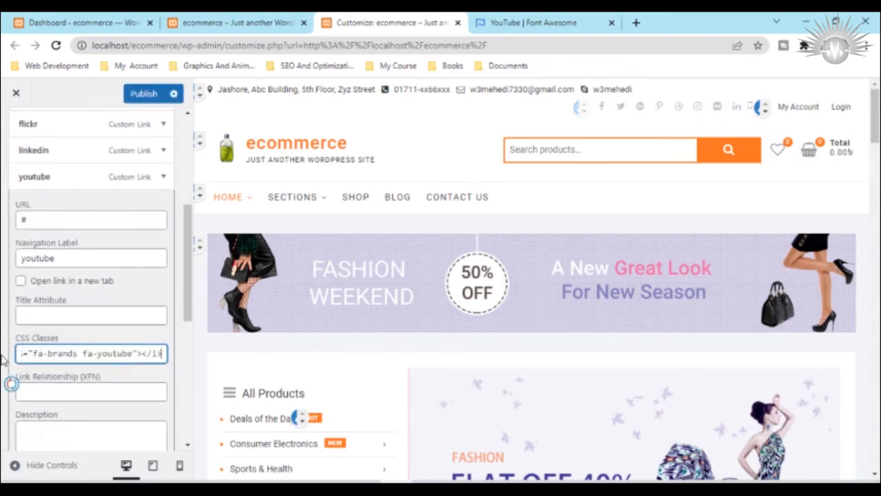
{"action": "left_click", "coordinate": [145, 94]}
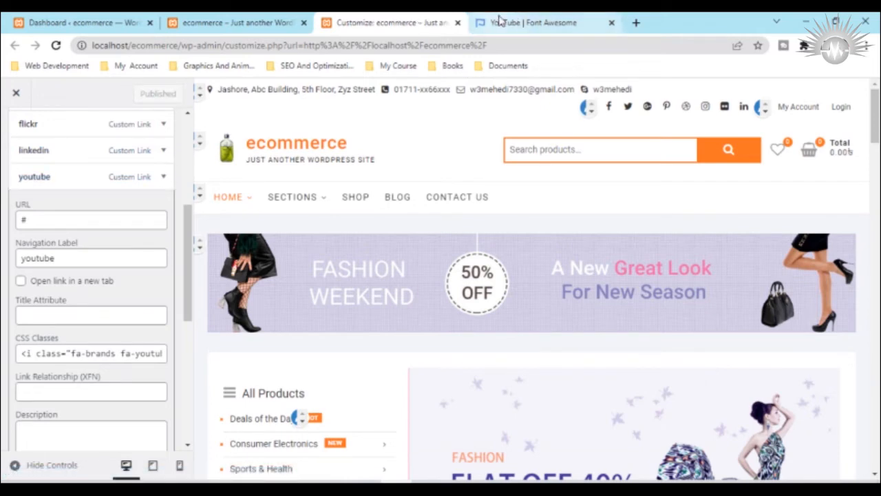
Step: Reload the ecommerce homepage to recheck the header's social icons, and close the Font Awesome page
{"action": "left_click", "coordinate": [261, 22]}
{"action": "left_click", "coordinate": [57, 46]}
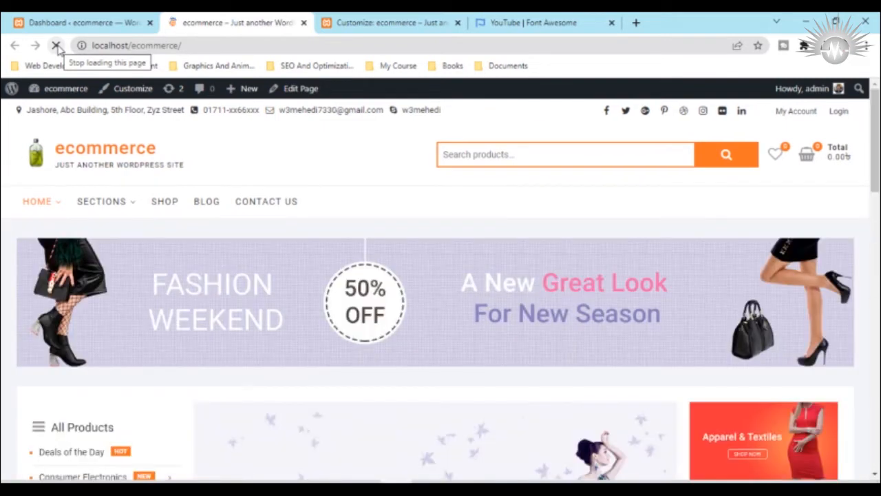
{"action": "left_click", "coordinate": [537, 22]}
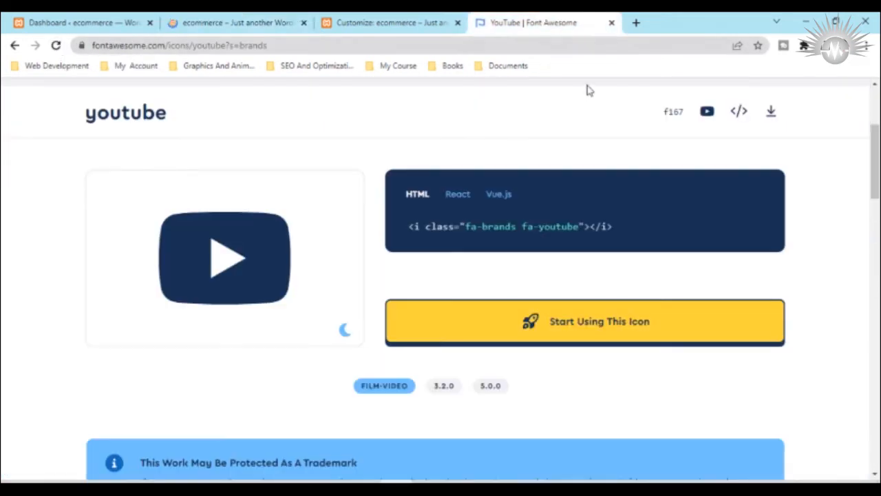
{"action": "scroll", "coordinate": [503, 176], "scroll_direction": "up", "scroll_amount": 3}
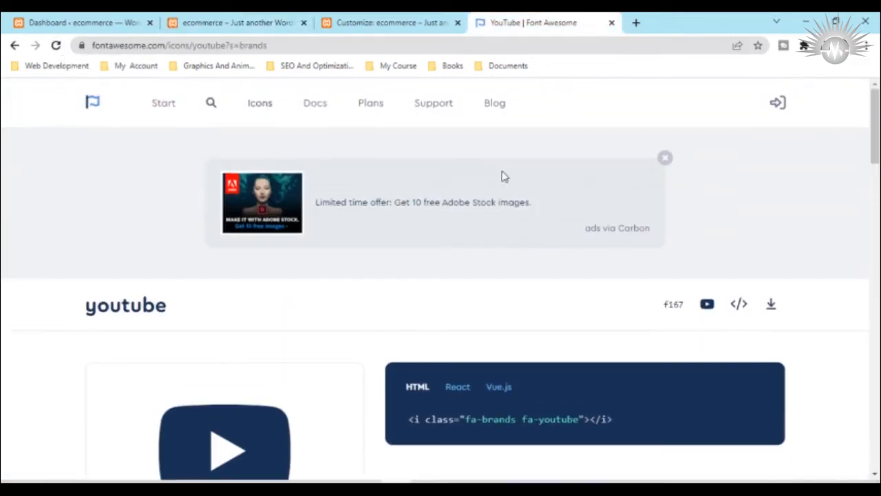
{"action": "left_click", "coordinate": [610, 22]}
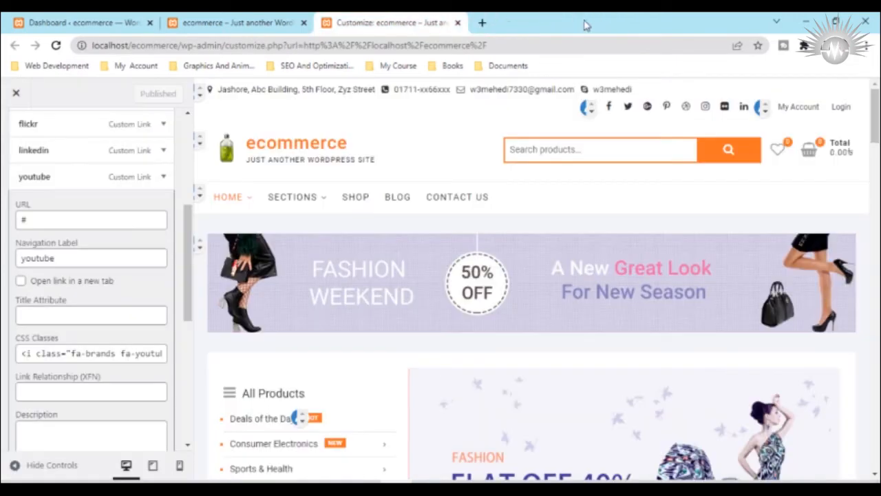
Step: In a new browser tab, search Google for "youtube html code"
{"action": "left_click", "coordinate": [482, 23]}
{"action": "left_click", "coordinate": [315, 279]}
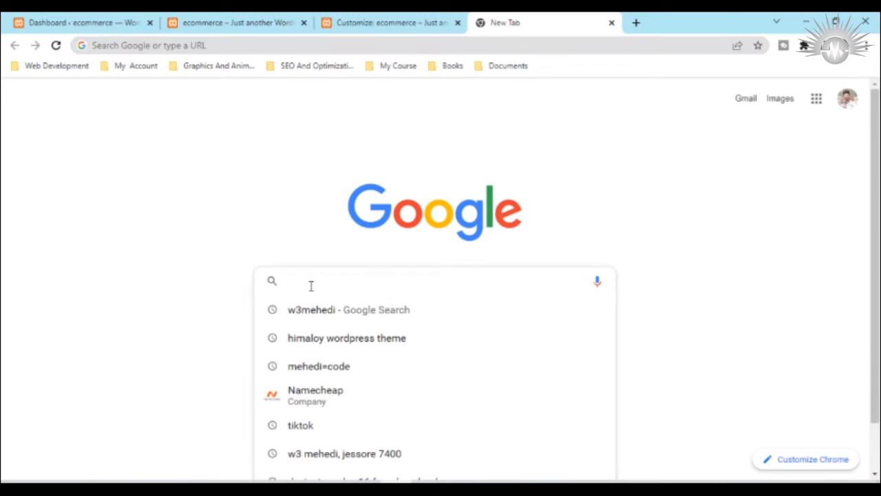
{"action": "type", "text": "tou"}
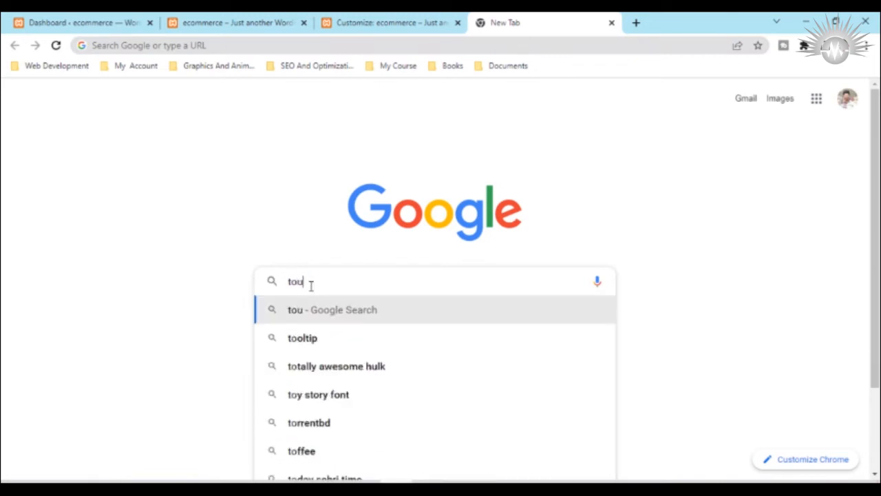
{"action": "type", "text": "tuber"}
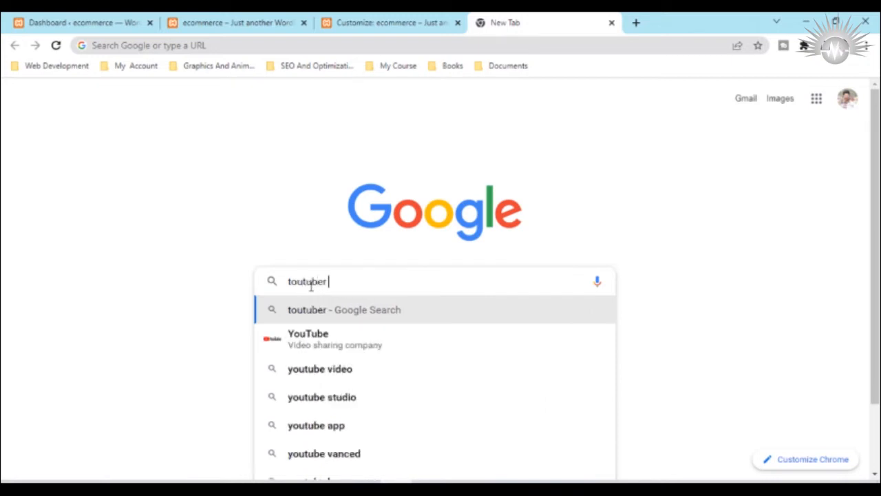
{"action": "key", "text": "BackSpace"}
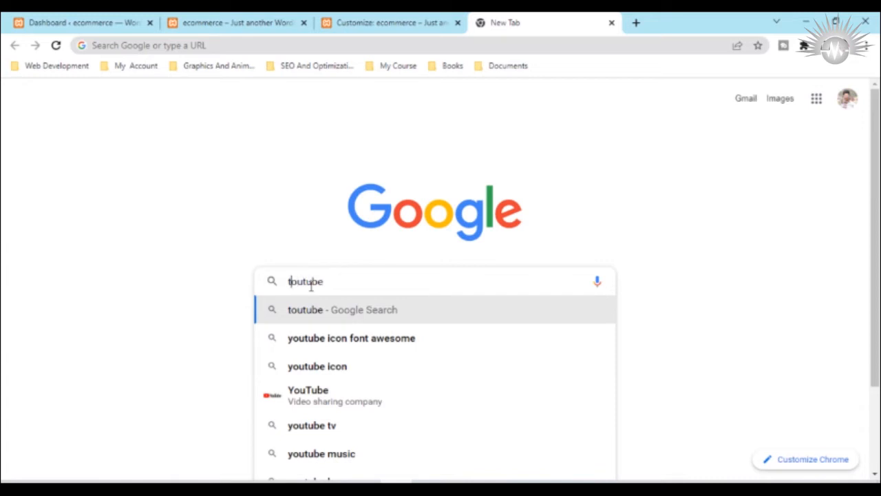
{"action": "key", "text": "Home"}
{"action": "key", "text": "Delete"}
{"action": "type", "text": "y"}
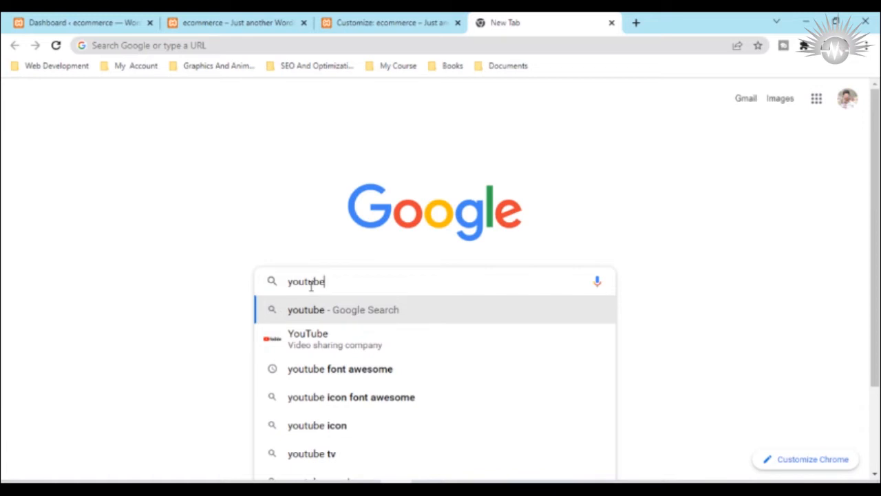
{"action": "type", "text": " ht"}
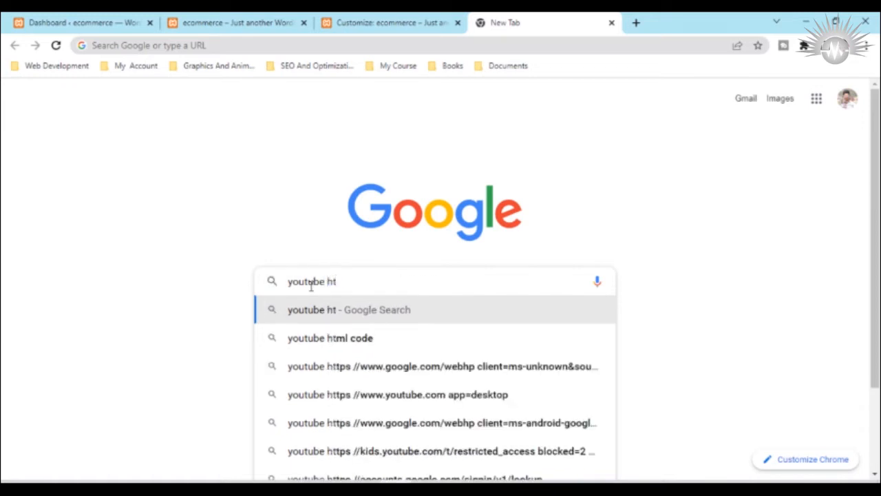
{"action": "left_click", "coordinate": [310, 337]}
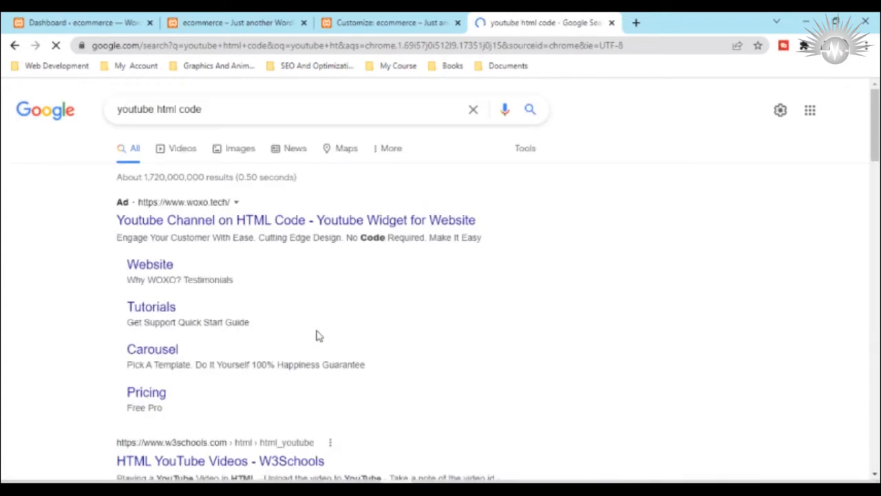
Step: Open the W3Schools "HTML YouTube Videos" result and look through the page for usable YouTube code
{"action": "scroll", "coordinate": [316, 335], "scroll_direction": "down", "scroll_amount": 3}
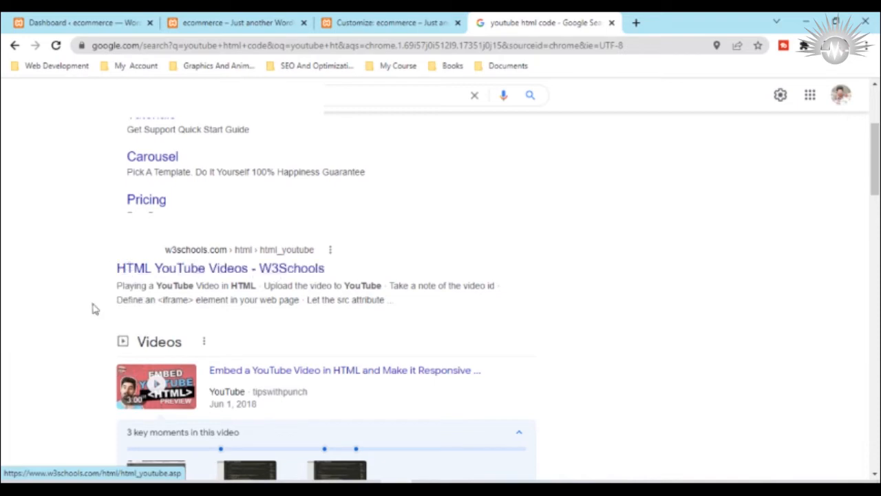
{"action": "left_click", "coordinate": [201, 258]}
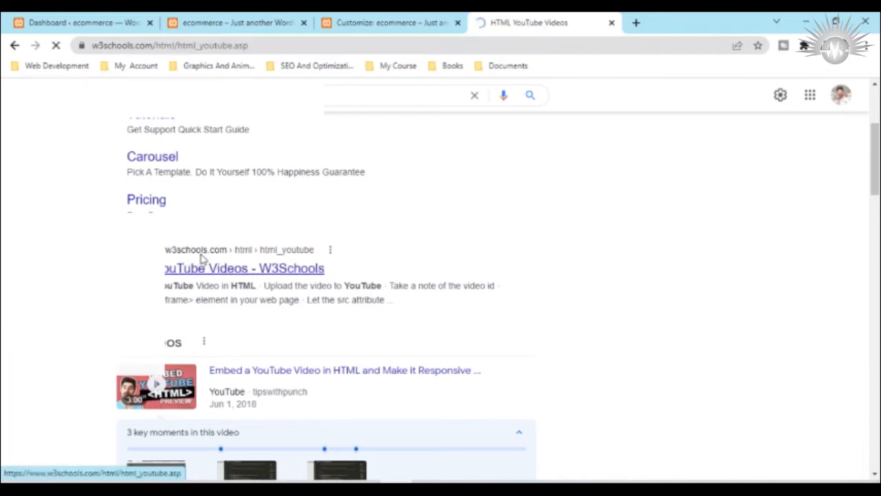
{"action": "scroll", "coordinate": [463, 372], "scroll_direction": "down", "scroll_amount": 8}
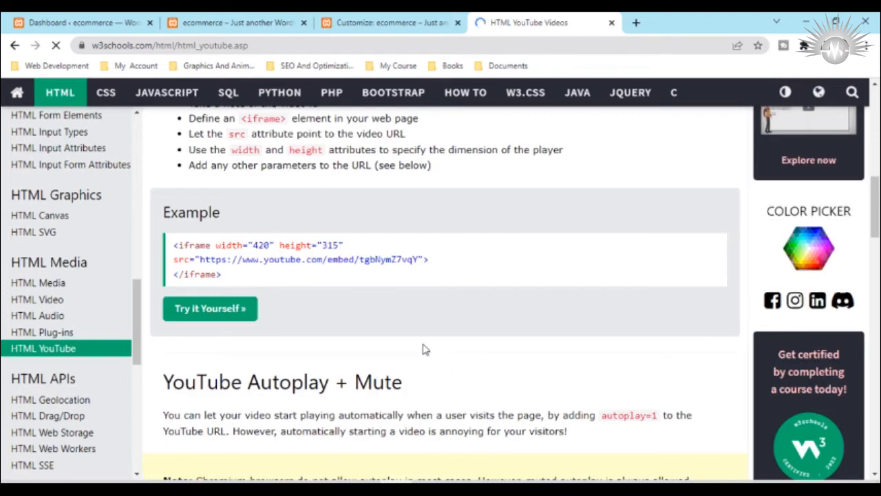
{"action": "scroll", "coordinate": [425, 350], "scroll_direction": "down", "scroll_amount": 3}
{"action": "scroll", "coordinate": [425, 349], "scroll_direction": "down", "scroll_amount": 3}
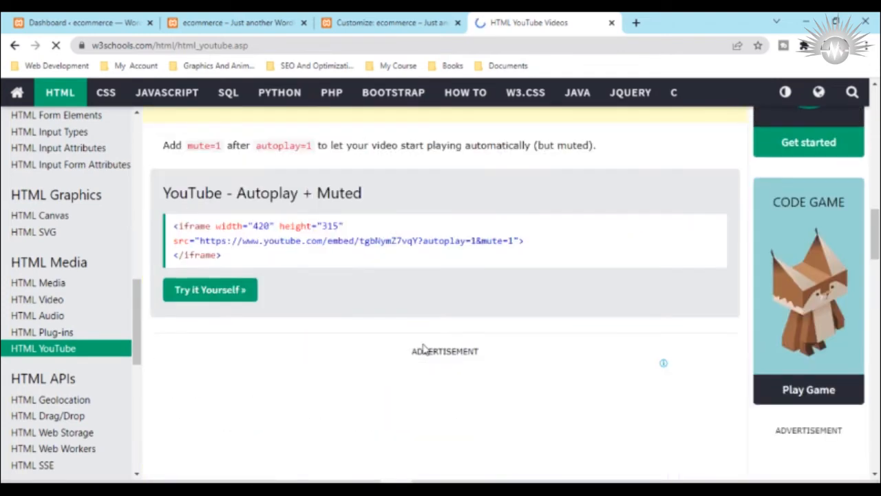
{"action": "scroll", "coordinate": [423, 349], "scroll_direction": "down", "scroll_amount": 3}
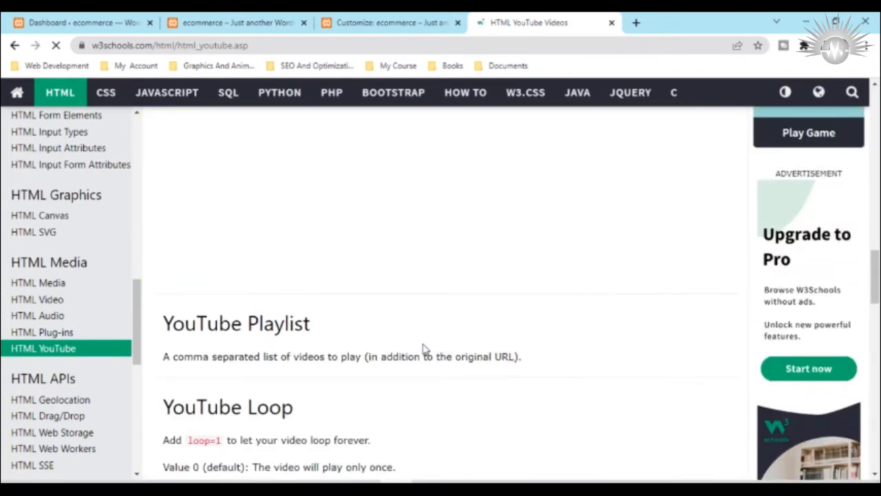
{"action": "scroll", "coordinate": [425, 350], "scroll_direction": "down", "scroll_amount": 5}
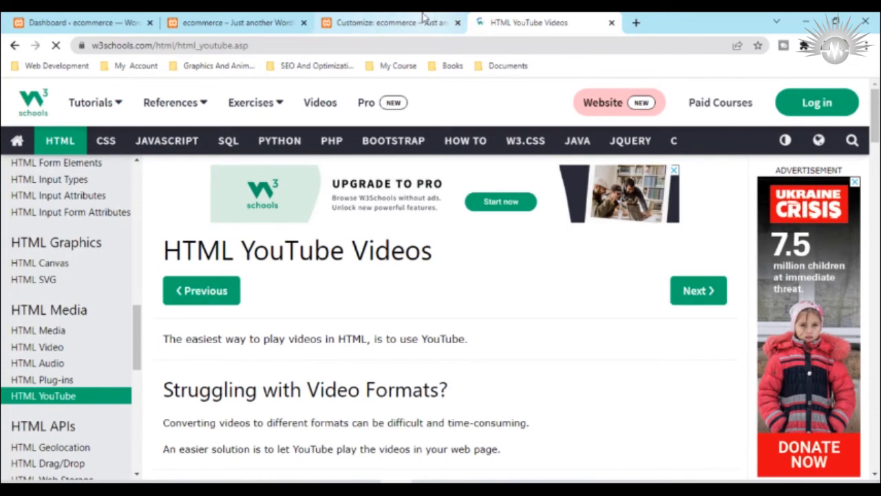
Step: Return to the Google results, search for "youtube html code icon" and look through the results
{"action": "left_click", "coordinate": [15, 46]}
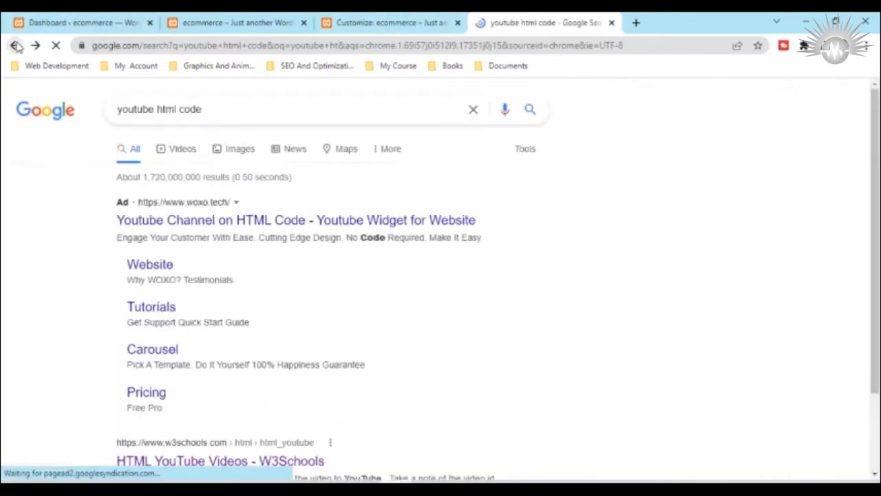
{"action": "scroll", "coordinate": [179, 183], "scroll_direction": "down", "scroll_amount": 3}
{"action": "scroll", "coordinate": [204, 287], "scroll_direction": "up", "scroll_amount": 3}
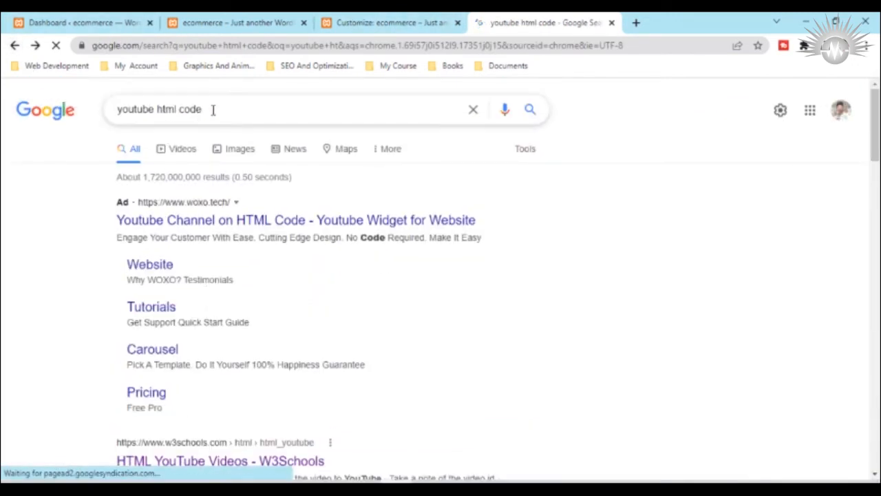
{"action": "left_click_drag", "start_coordinate": [211, 108], "coordinate": [179, 109]}
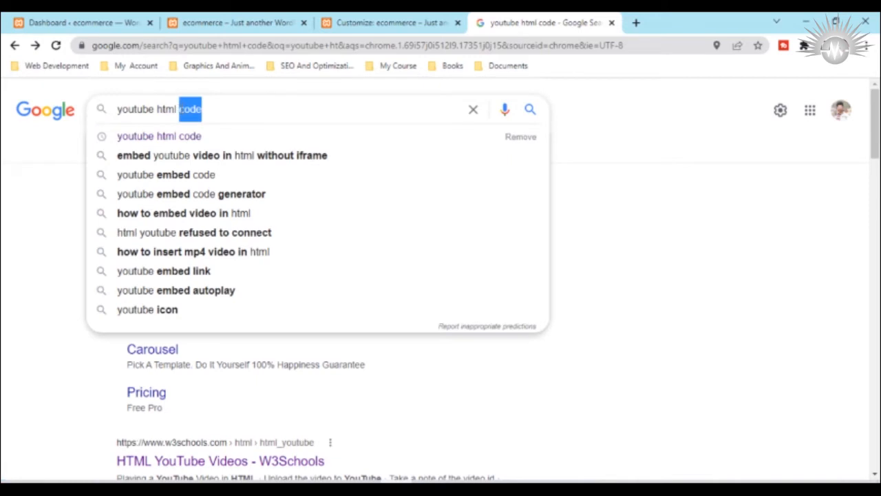
{"action": "left_click", "coordinate": [239, 109]}
{"action": "type", "text": "i"}
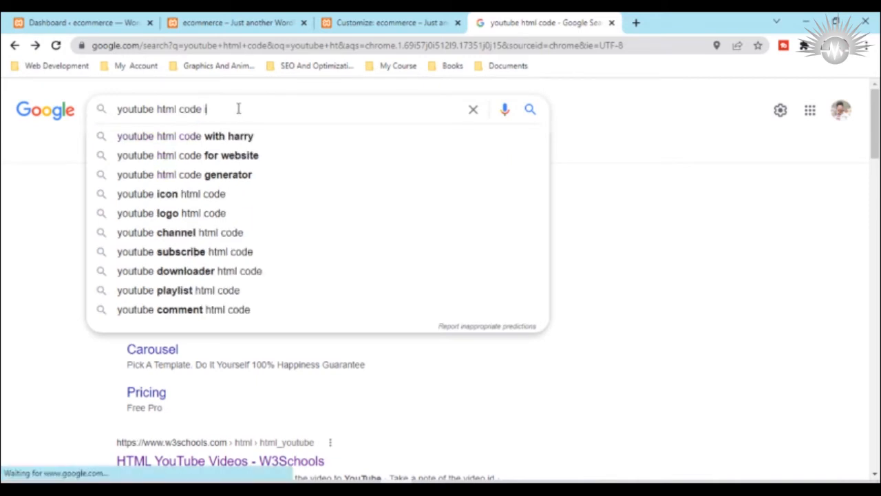
{"action": "type", "text": "con"}
{"action": "key", "text": "Return"}
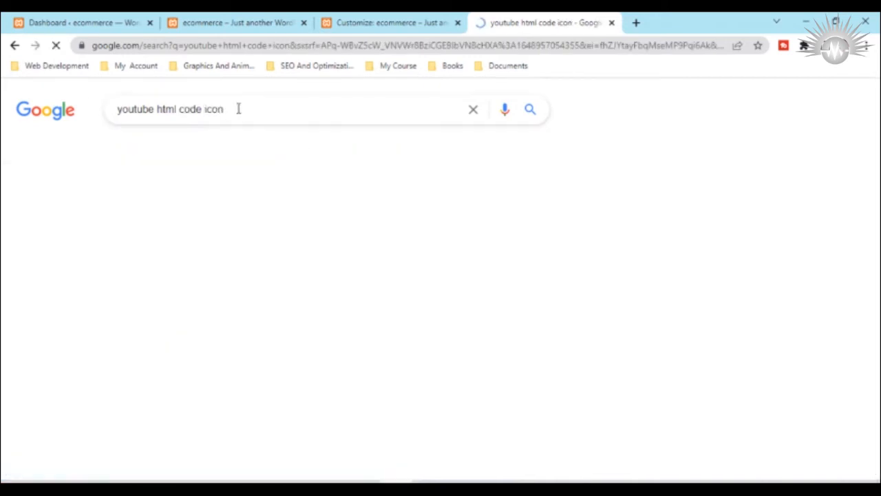
{"action": "scroll", "coordinate": [230, 292], "scroll_direction": "down", "scroll_amount": 8}
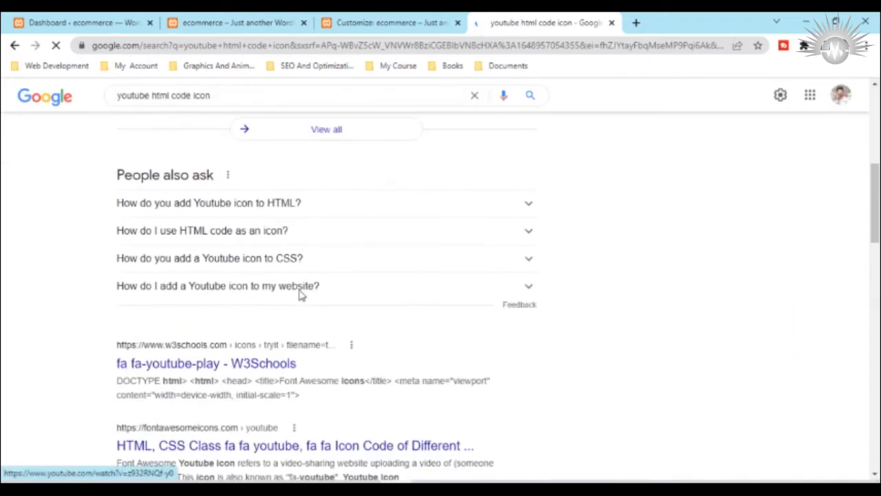
{"action": "scroll", "coordinate": [301, 295], "scroll_direction": "down", "scroll_amount": 4}
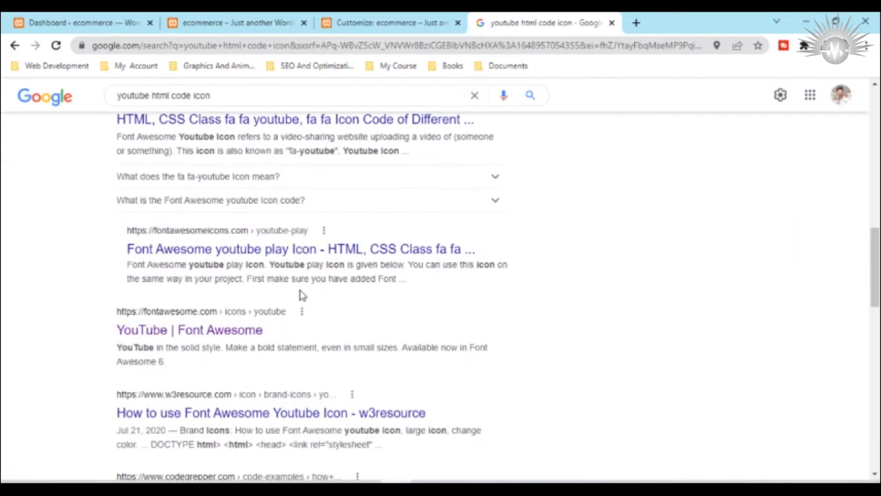
{"action": "left_click", "coordinate": [300, 289]}
{"action": "scroll", "coordinate": [301, 295], "scroll_direction": "up", "scroll_amount": 12}
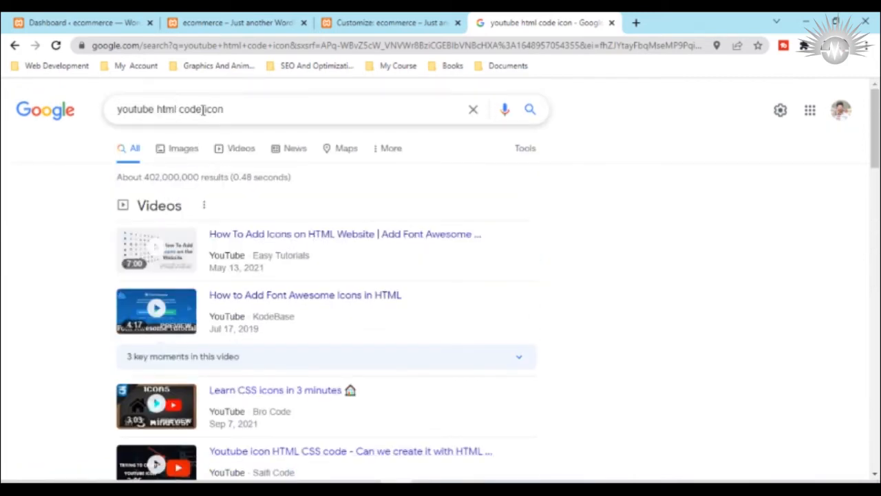
Step: Refine the Google search to "youtube html icon" and open the W3Schools "fa fa-youtube-play" result
{"action": "left_click_drag", "start_coordinate": [203, 110], "coordinate": [179, 111]}
{"action": "key", "text": "BackSpace"}
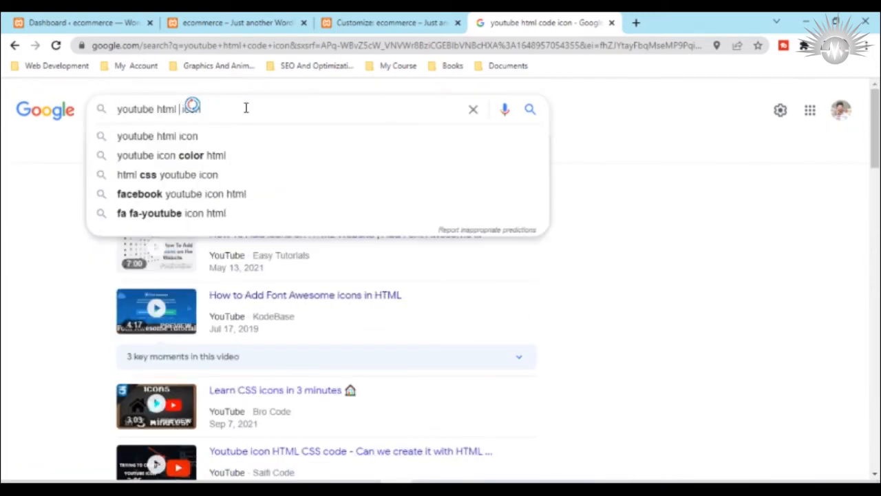
{"action": "left_click", "coordinate": [529, 110]}
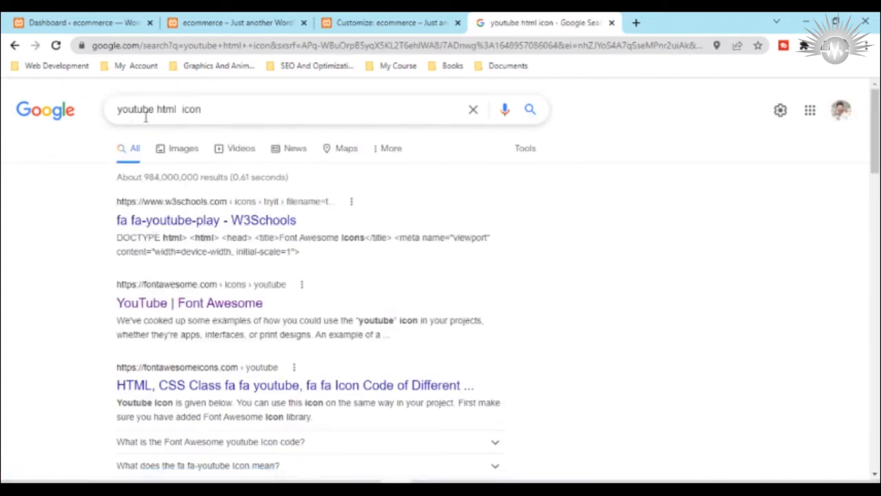
{"action": "left_click", "coordinate": [157, 219]}
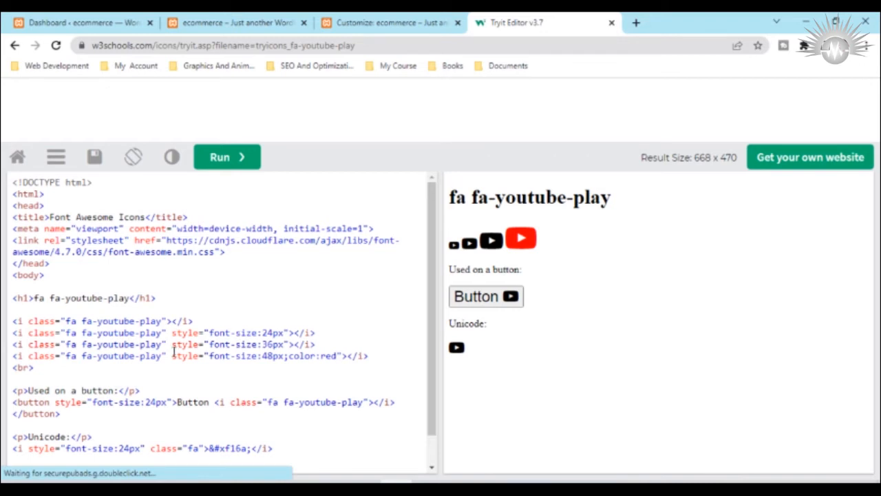
Step: Copy the class name "fa fa-youtube-play" from the first icon line of the example code
{"action": "scroll", "coordinate": [174, 351], "scroll_direction": "down", "scroll_amount": 1}
{"action": "scroll", "coordinate": [138, 344], "scroll_direction": "up", "scroll_amount": 1}
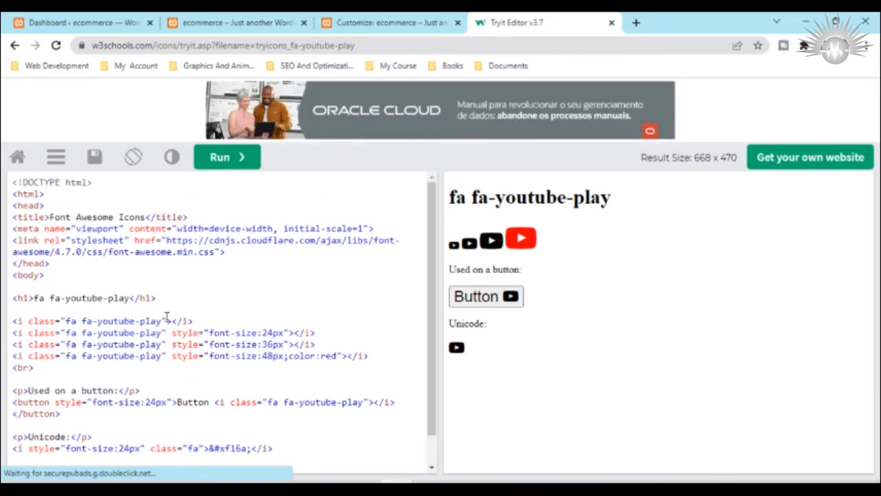
{"action": "left_click_drag", "start_coordinate": [162, 321], "coordinate": [67, 322]}
{"action": "key", "text": "ctrl+c"}
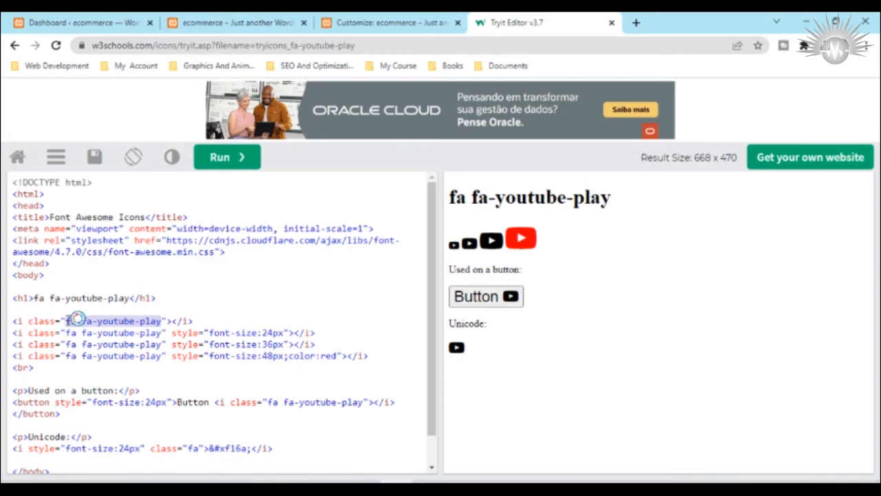
Step: Back in the Customizer, replace the youtube item's CSS classes with "fa fa-youtube-play" and publish
{"action": "left_click", "coordinate": [365, 20]}
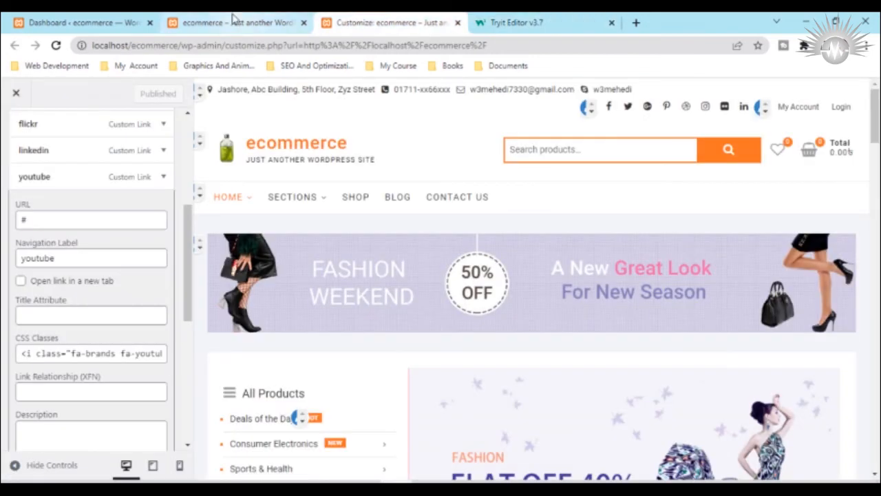
{"action": "left_click", "coordinate": [83, 353]}
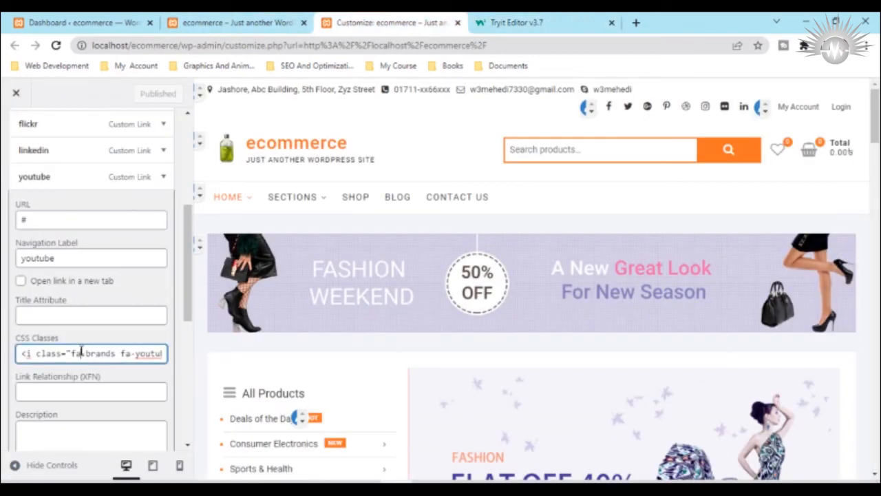
{"action": "key", "text": "BackSpace"}
{"action": "key", "text": "BackSpace"}
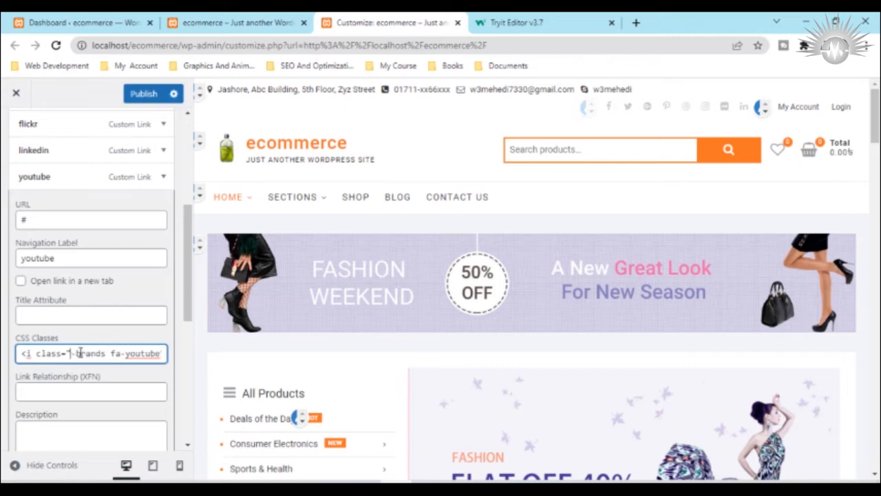
{"action": "key", "text": "ctrl+a"}
{"action": "key", "text": "ctrl+v"}
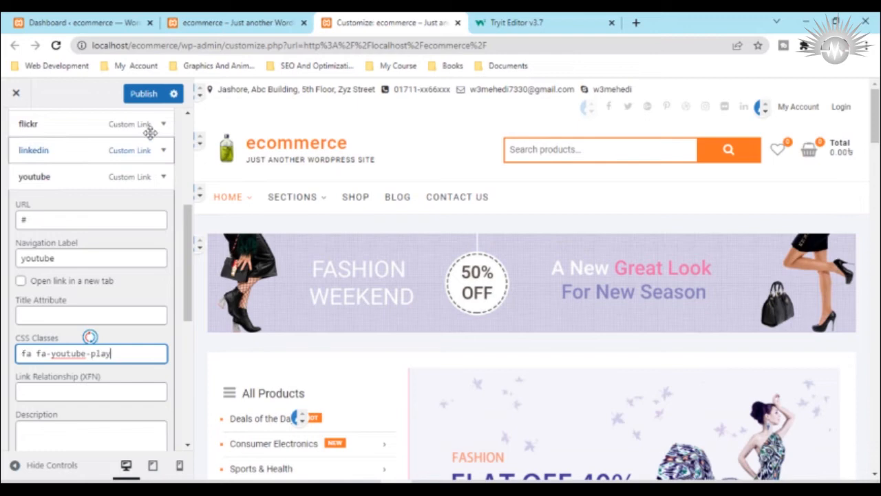
{"action": "left_click", "coordinate": [143, 95]}
{"action": "left_click", "coordinate": [144, 95]}
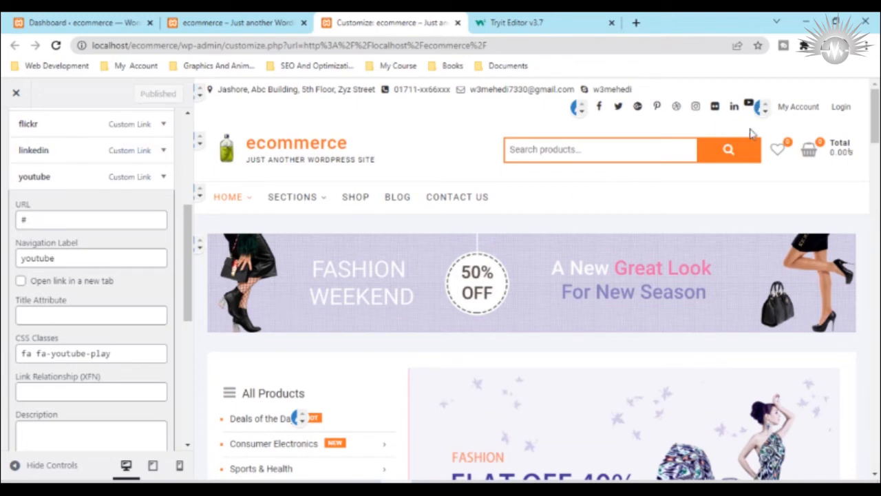
Step: Look over the Social Links menu settings and reload the ecommerce homepage to check the header's YouTube icon
{"action": "scroll", "coordinate": [82, 375], "scroll_direction": "down", "scroll_amount": 4}
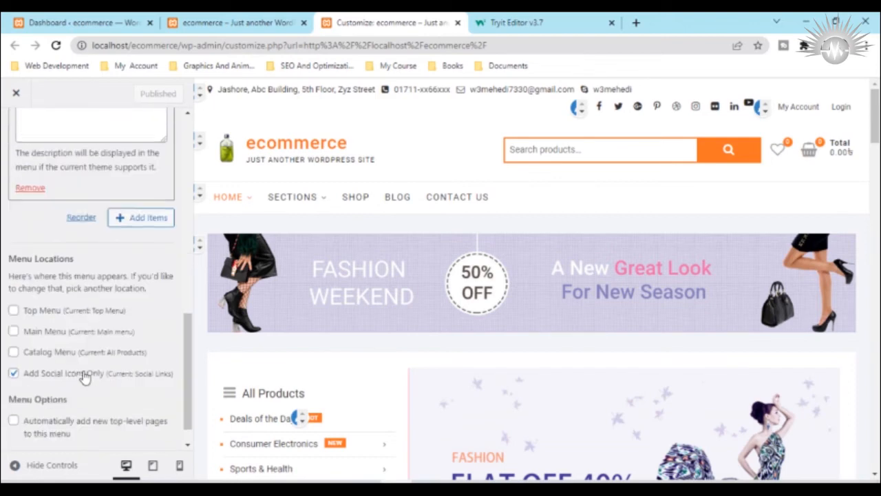
{"action": "scroll", "coordinate": [83, 376], "scroll_direction": "up", "scroll_amount": 6}
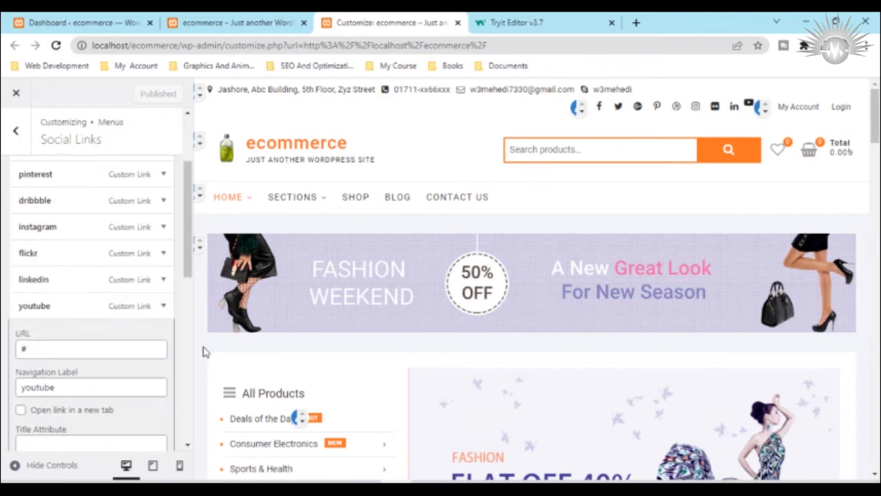
{"action": "left_click", "coordinate": [210, 20]}
{"action": "left_click", "coordinate": [56, 45]}
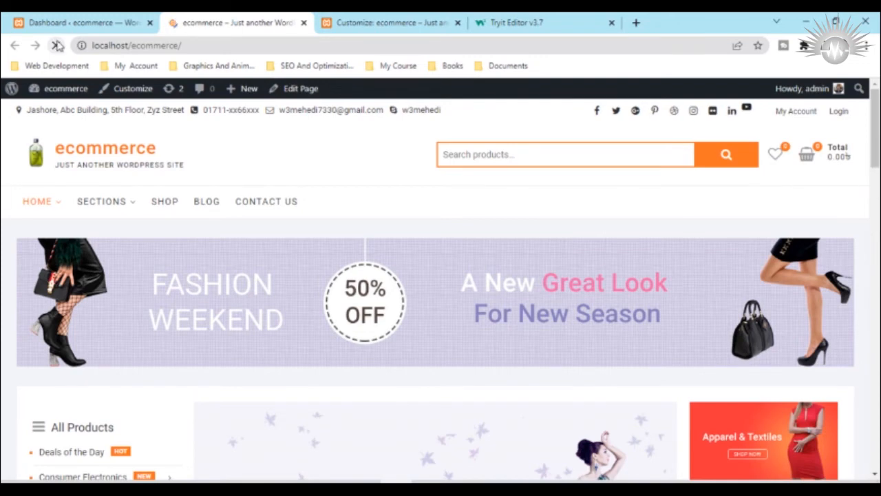
Step: Inspect the header's YouTube icon in the browser's developer tools and select its menu-item-253 list element
{"action": "right_click", "coordinate": [747, 112]}
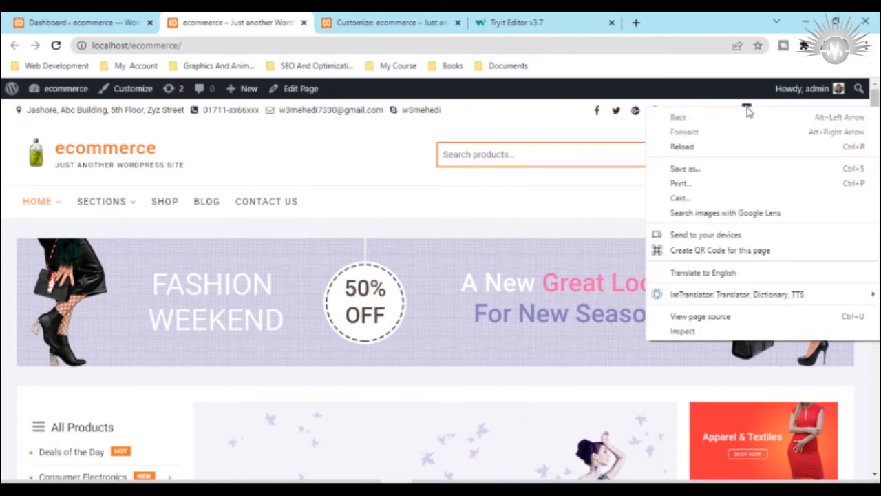
{"action": "left_click", "coordinate": [692, 331]}
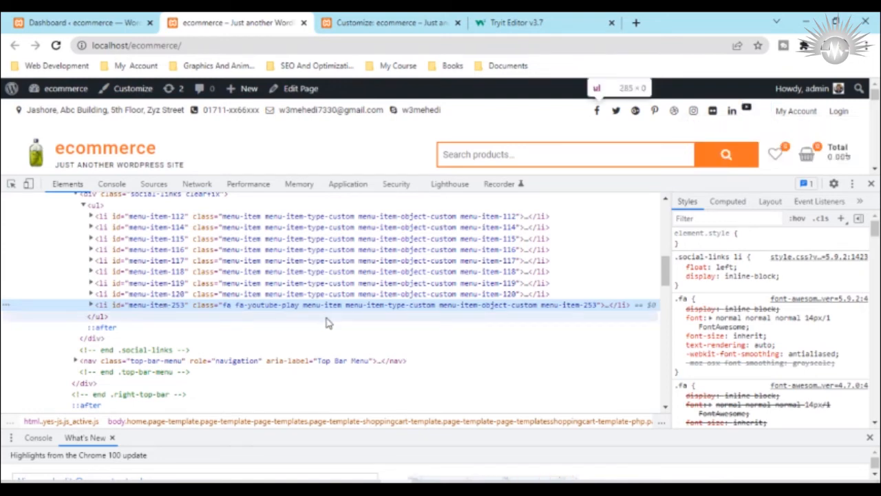
{"action": "scroll", "coordinate": [762, 382], "scroll_direction": "down", "scroll_amount": 5}
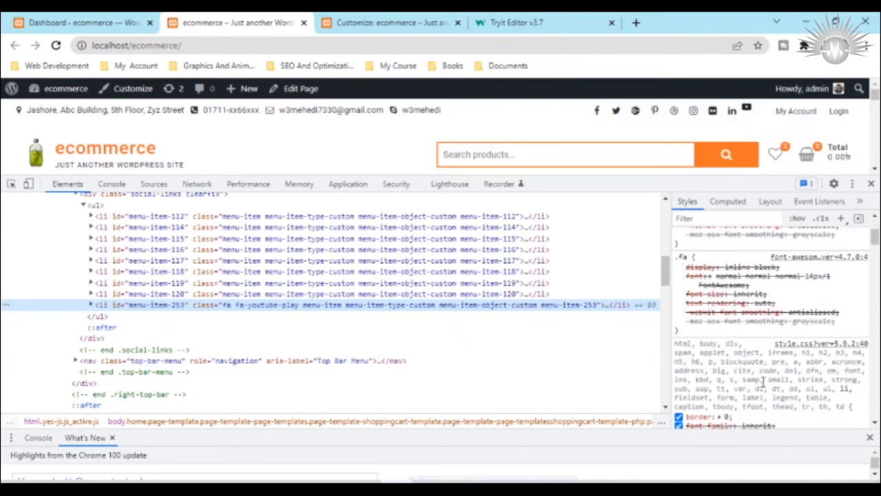
{"action": "scroll", "coordinate": [763, 383], "scroll_direction": "up", "scroll_amount": 5}
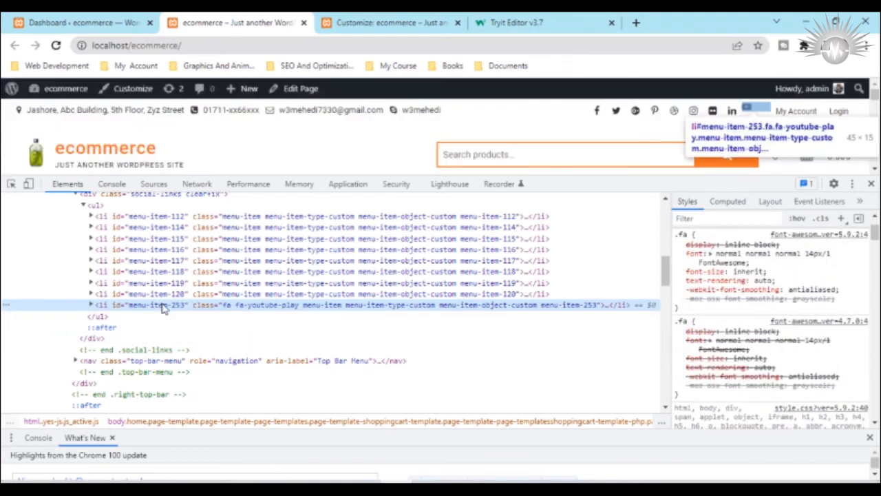
{"action": "double_click", "coordinate": [163, 308]}
{"action": "scroll", "coordinate": [839, 237], "scroll_direction": "up", "scroll_amount": 2}
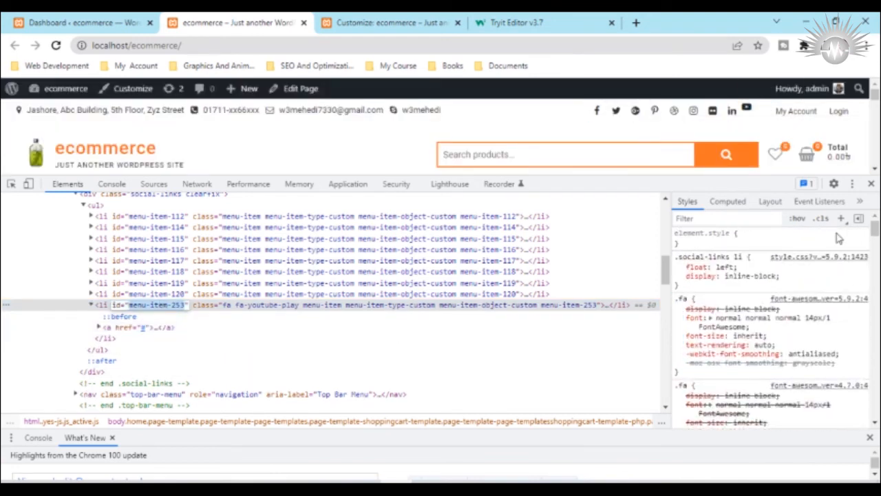
Step: Add a new style rule for li#menu-item-253 with a margin-top property
{"action": "left_click", "coordinate": [839, 218]}
{"action": "left_click", "coordinate": [840, 219]}
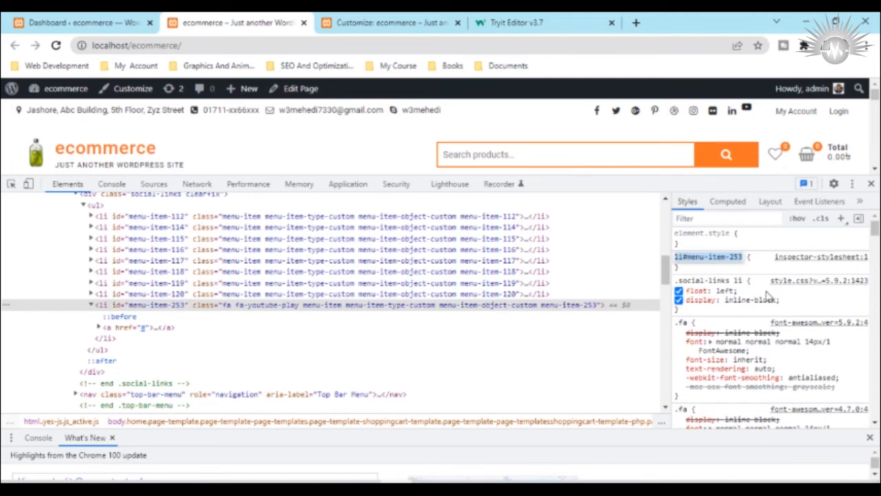
{"action": "left_click", "coordinate": [683, 268]}
{"action": "type", "text": "m"}
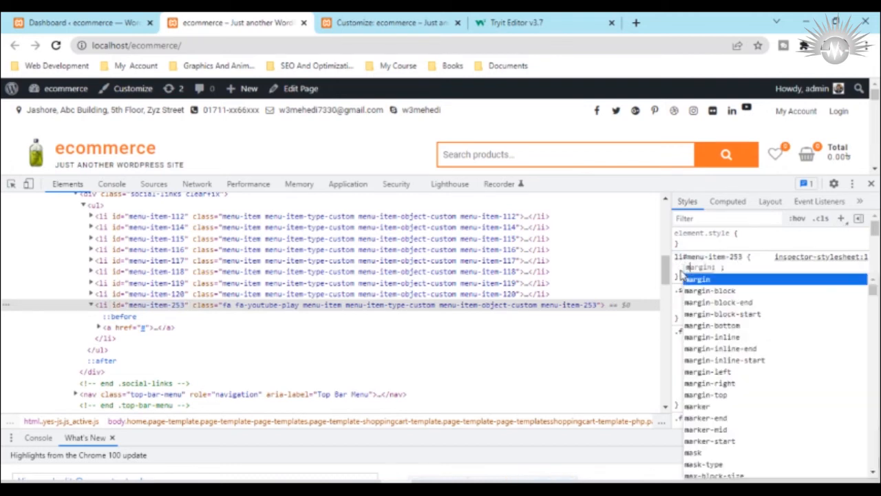
{"action": "type", "text": "argin"}
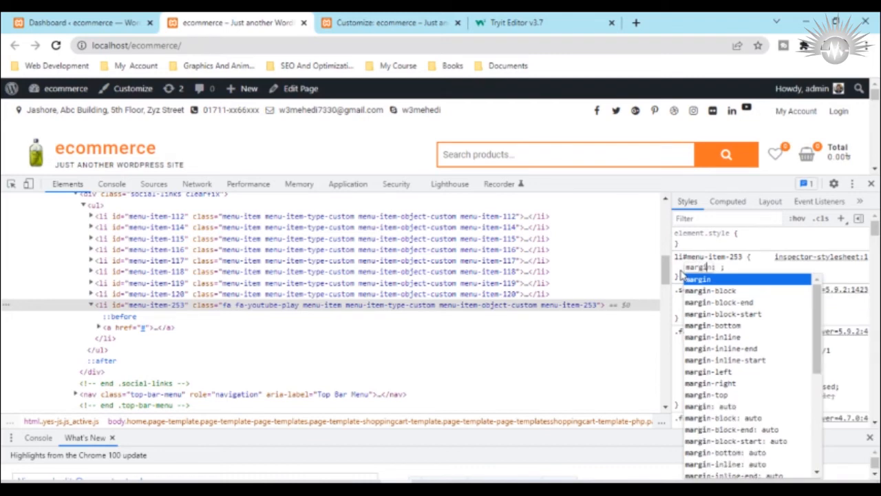
{"action": "key", "text": "Down"}
{"action": "key", "text": "Down"}
{"action": "key", "text": "Down"}
{"action": "key", "text": "Down"}
{"action": "key", "text": "Down"}
{"action": "key", "text": "Down"}
{"action": "key", "text": "Down"}
{"action": "key", "text": "Down"}
{"action": "key", "text": "Down"}
{"action": "key", "text": "Down"}
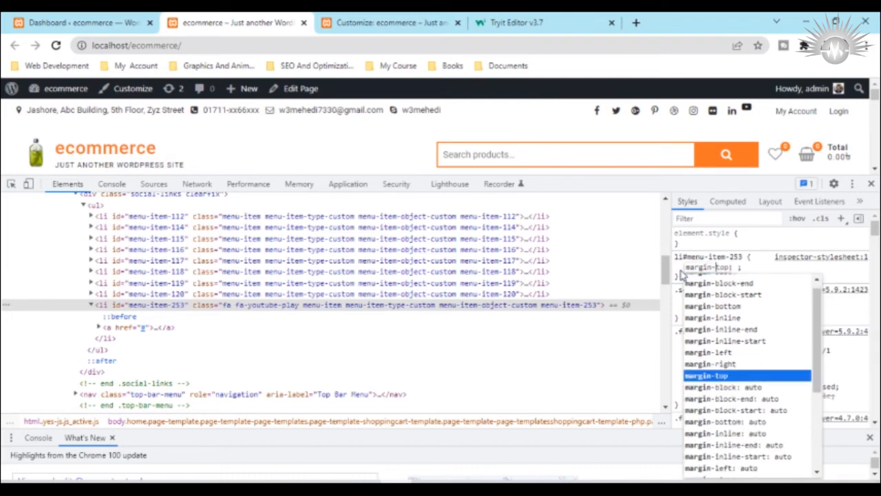
{"action": "key", "text": "Return"}
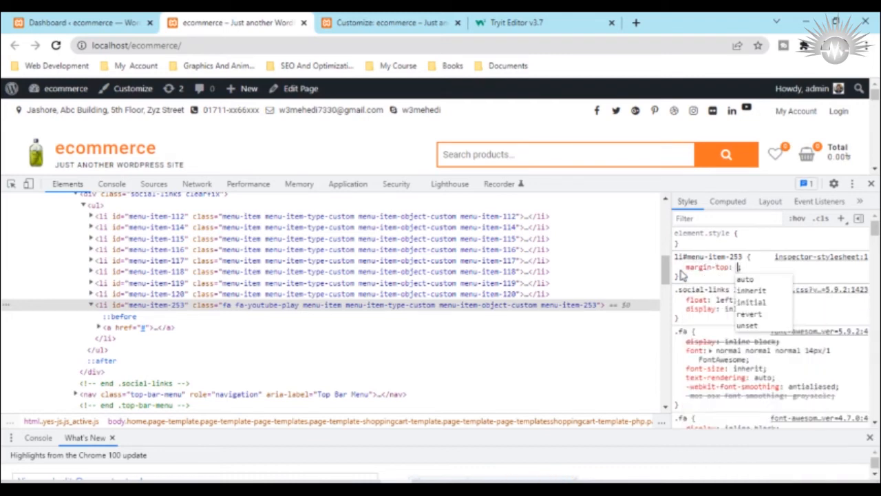
Step: Try 25px as the rule's margin-top, and lower it to 6px to align the YouTube icon with the others
{"action": "type", "text": "25"}
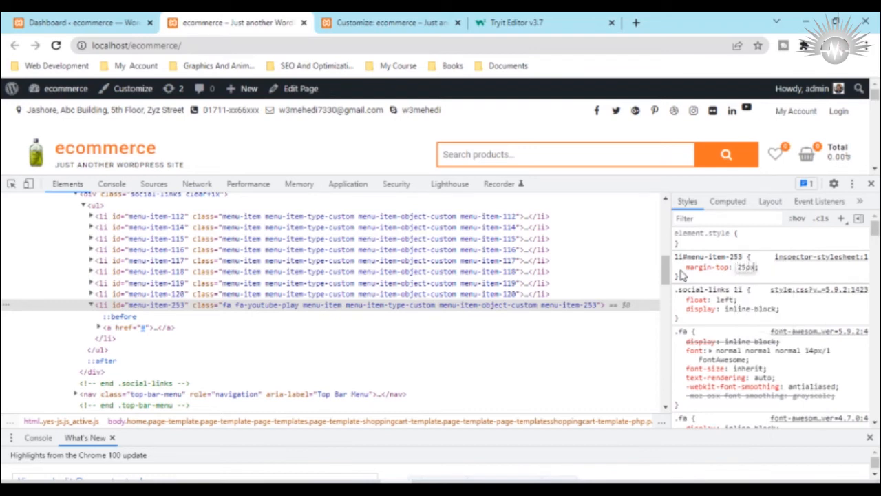
{"action": "key", "text": "Down"}
{"action": "key", "text": "Down"}
{"action": "key", "text": "Down"}
{"action": "key", "text": "Down"}
{"action": "key", "text": "Down"}
{"action": "key", "text": "Down"}
{"action": "key", "text": "Down"}
{"action": "key", "text": "Down"}
{"action": "key", "text": "Down"}
{"action": "key", "text": "Down"}
{"action": "key", "text": "Down"}
{"action": "key", "text": "Down"}
{"action": "key", "text": "Down"}
Step: Copy the li#menu-item-253 margin rule and return to the Social Links menu in the Customizer
{"action": "left_click_drag", "start_coordinate": [709, 276], "coordinate": [674, 277]}
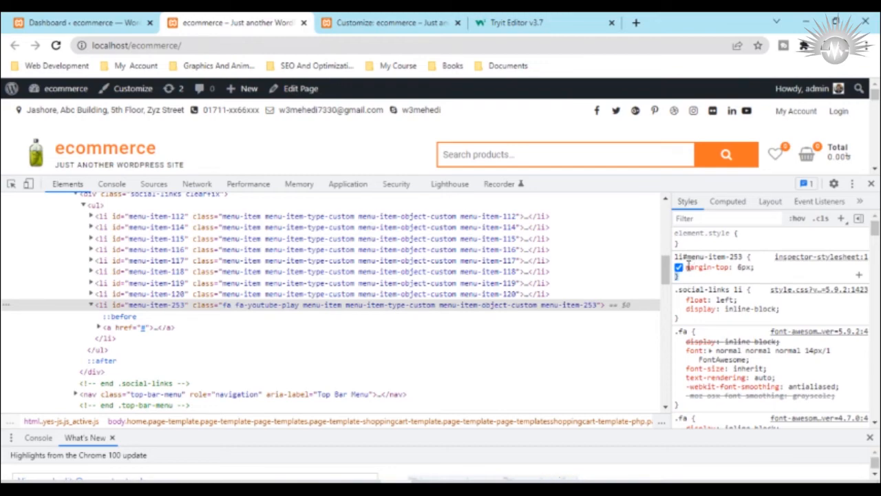
{"action": "right_click", "coordinate": [689, 255]}
{"action": "left_click", "coordinate": [709, 279]}
{"action": "left_click", "coordinate": [96, 21]}
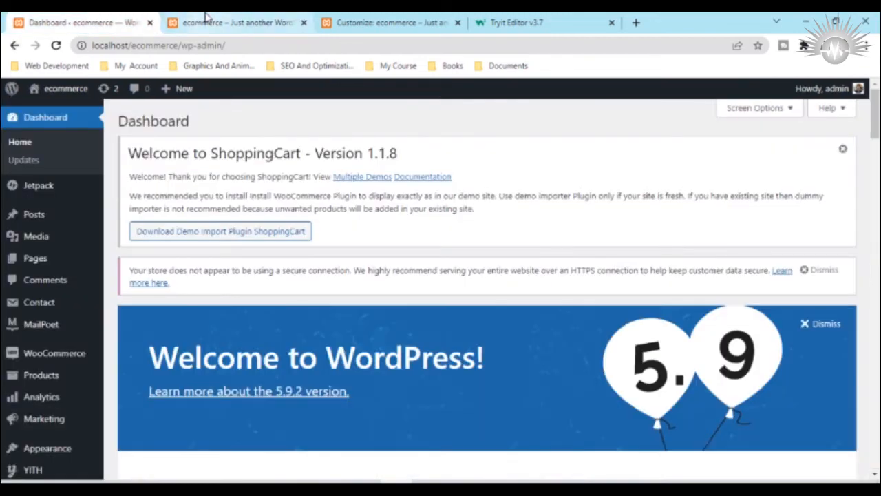
{"action": "left_click", "coordinate": [275, 24]}
{"action": "left_click", "coordinate": [377, 22]}
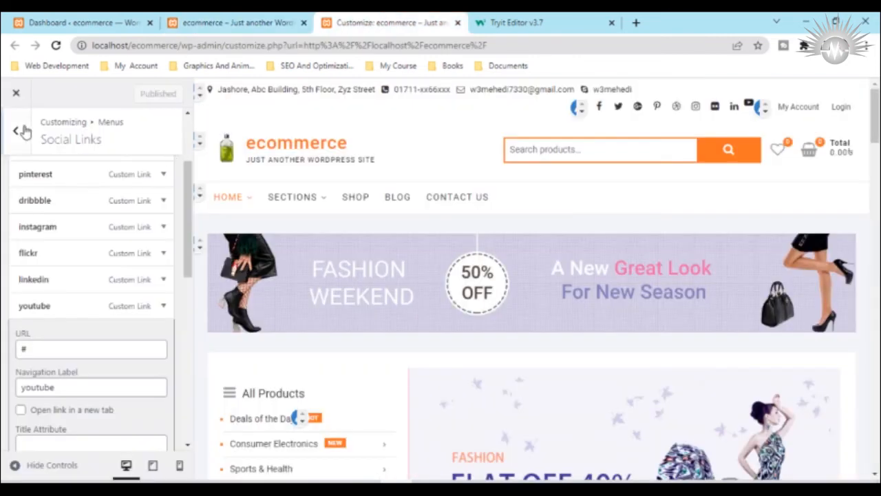
Step: Paste the li#menu-item-253 rule with a 6px margin-top into the theme's Additional CSS and publish it
{"action": "scroll", "coordinate": [58, 337], "scroll_direction": "down", "scroll_amount": 5}
{"action": "scroll", "coordinate": [98, 358], "scroll_direction": "up", "scroll_amount": 5}
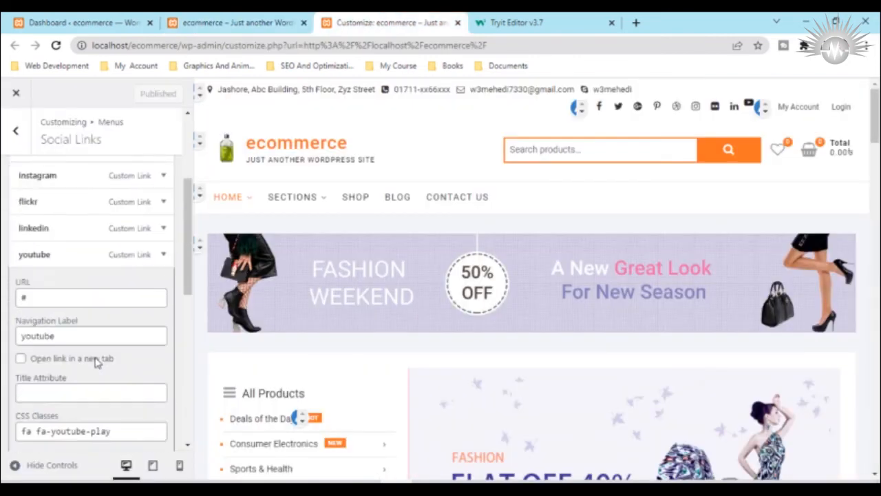
{"action": "left_click", "coordinate": [15, 131]}
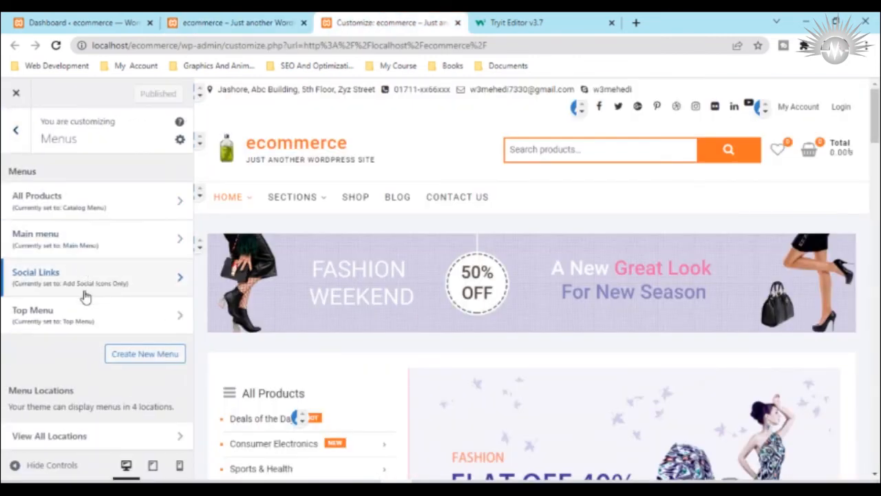
{"action": "left_click", "coordinate": [16, 131]}
{"action": "scroll", "coordinate": [90, 331], "scroll_direction": "down", "scroll_amount": 3}
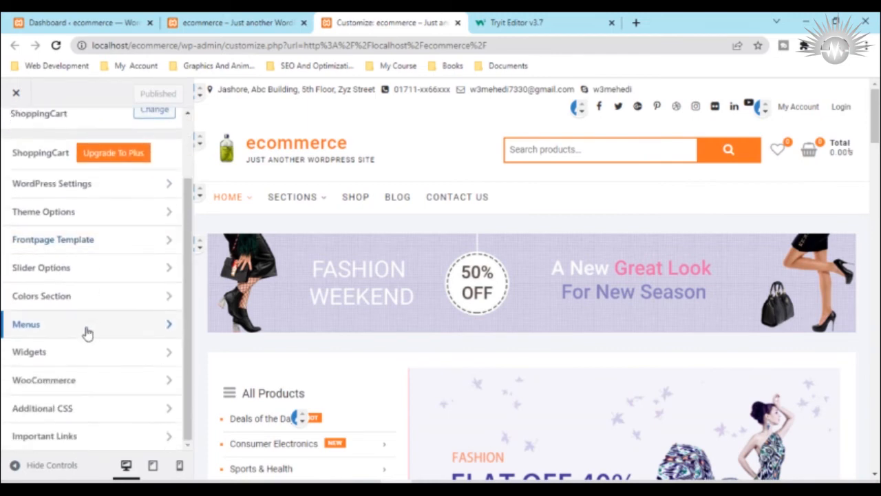
{"action": "left_click", "coordinate": [50, 412]}
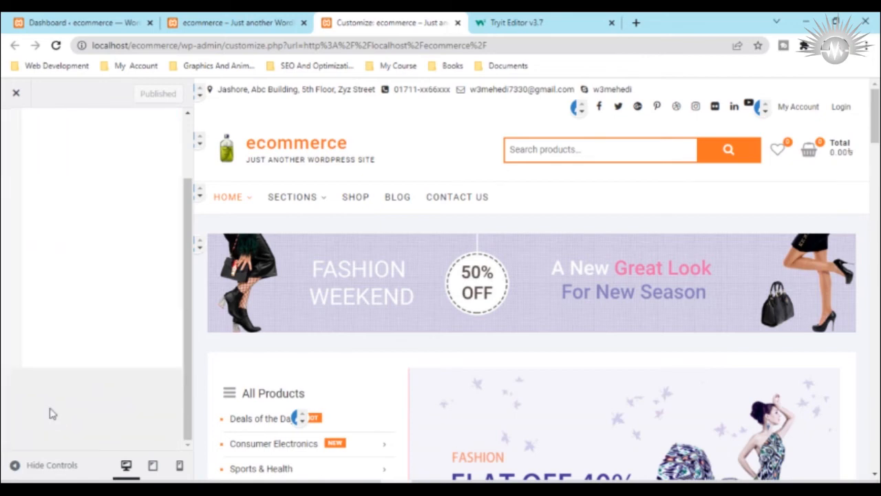
{"action": "left_click", "coordinate": [30, 185]}
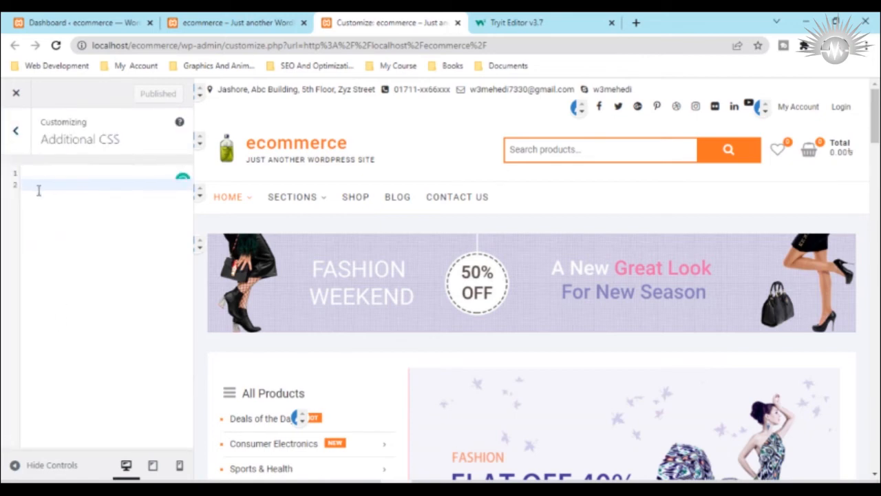
{"action": "key", "text": "ctrl+v"}
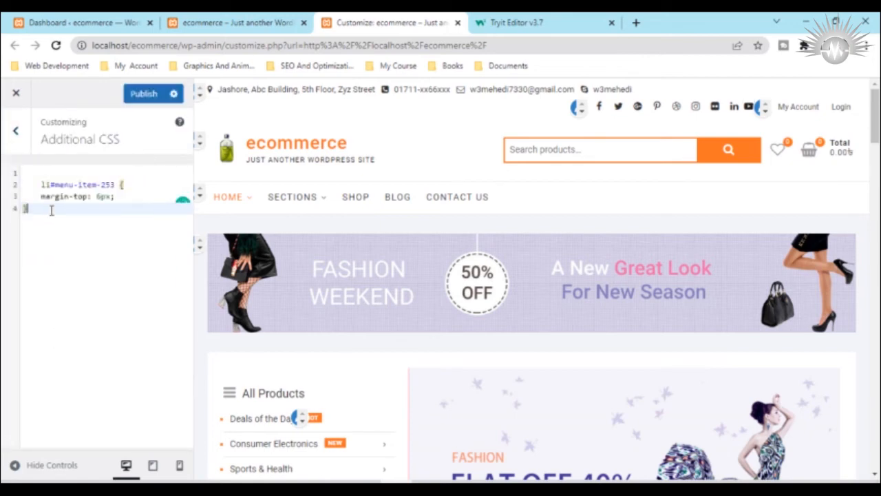
{"action": "left_click", "coordinate": [141, 95]}
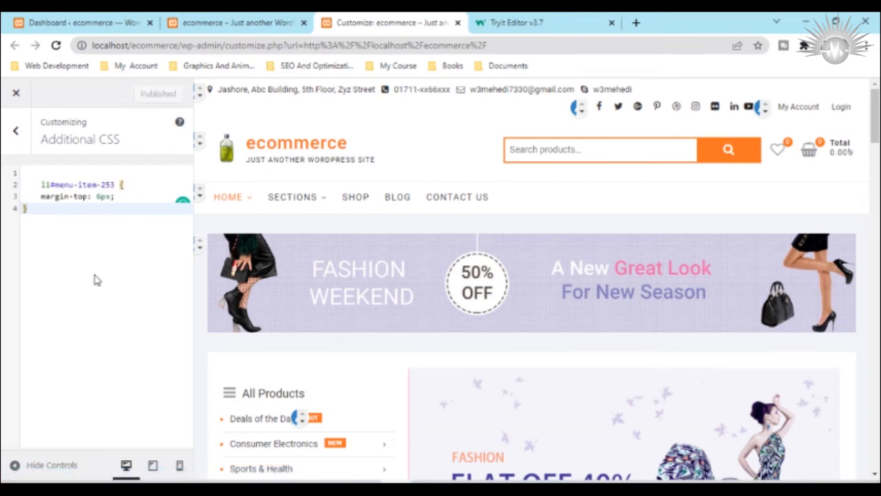
Step: Reload the live ecommerce page to check the YouTube icon's alignment, and close the developer tools
{"action": "left_click", "coordinate": [232, 18]}
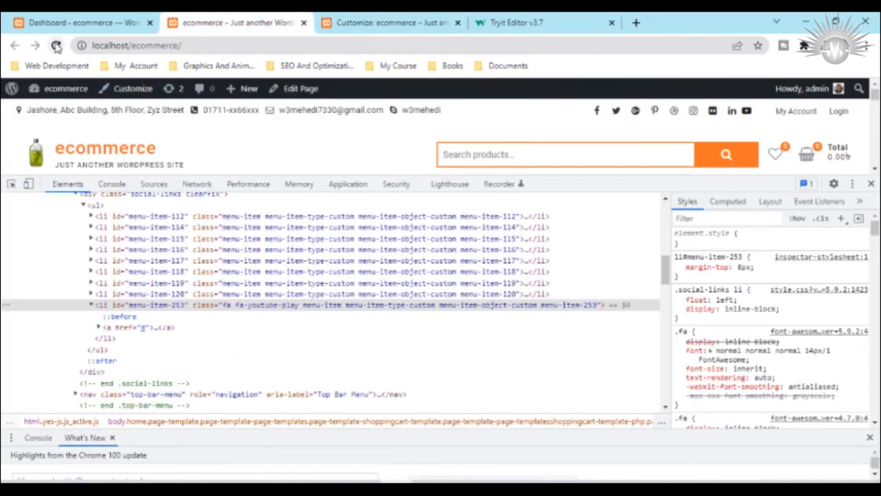
{"action": "left_click", "coordinate": [56, 45]}
{"action": "left_click", "coordinate": [871, 184]}
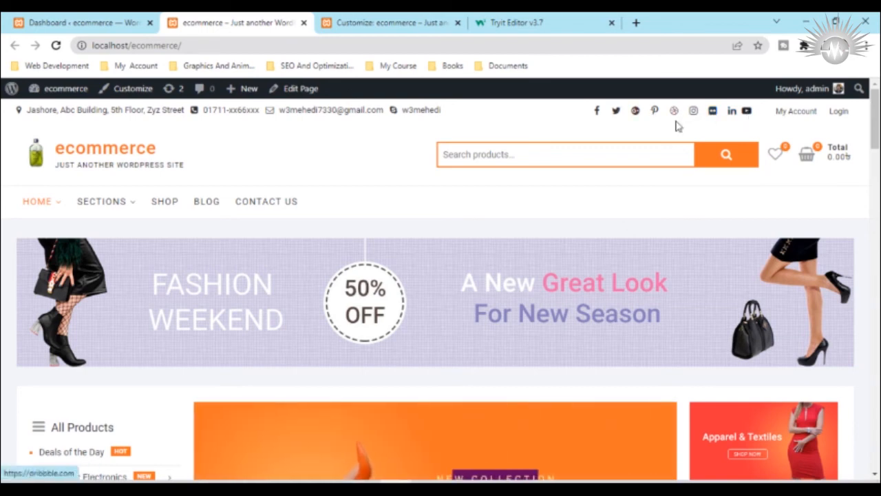
Step: Return to the Customizer and remove the dribbble item from the header's Social Links menu
{"action": "left_click", "coordinate": [413, 21]}
{"action": "left_click", "coordinate": [10, 133]}
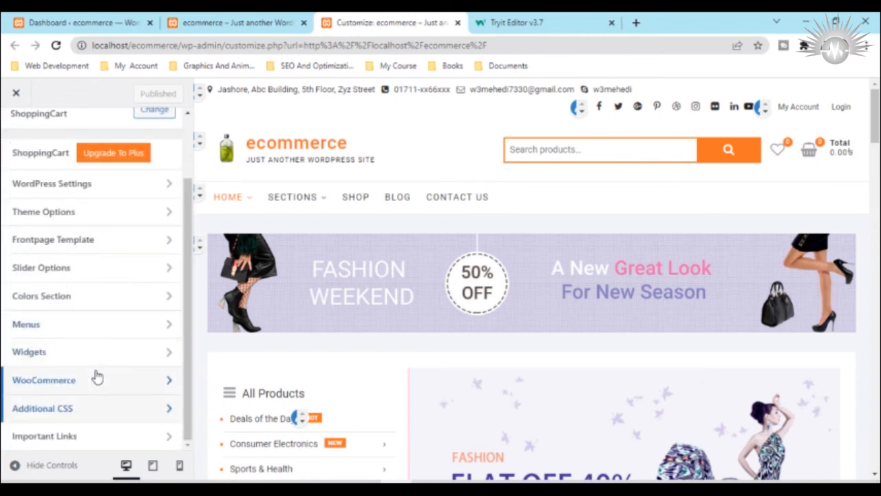
{"action": "scroll", "coordinate": [94, 374], "scroll_direction": "up", "scroll_amount": 2}
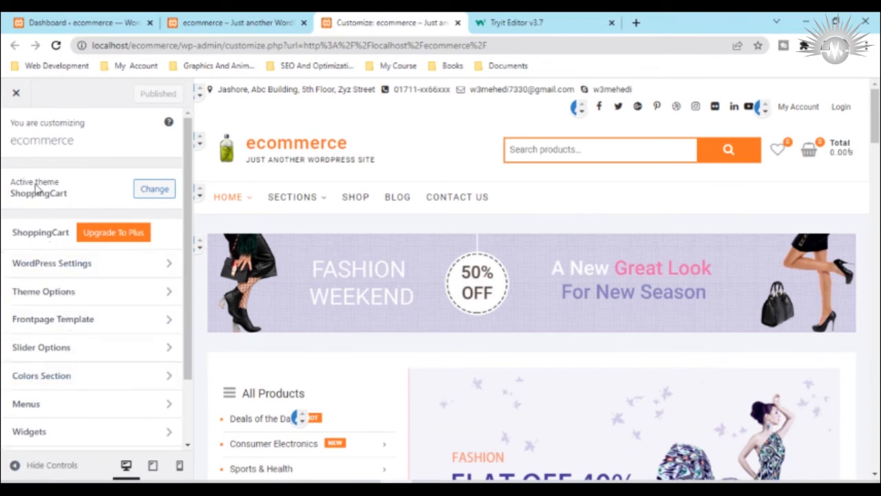
{"action": "left_click", "coordinate": [576, 109]}
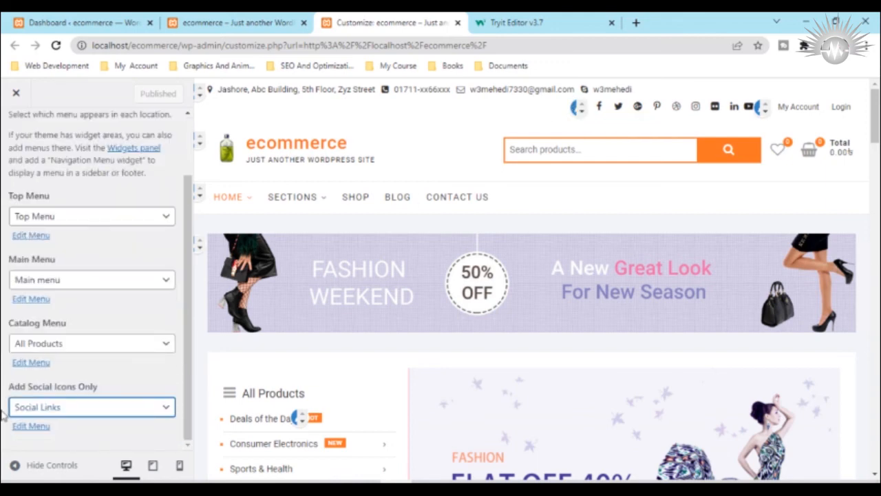
{"action": "left_click", "coordinate": [27, 427]}
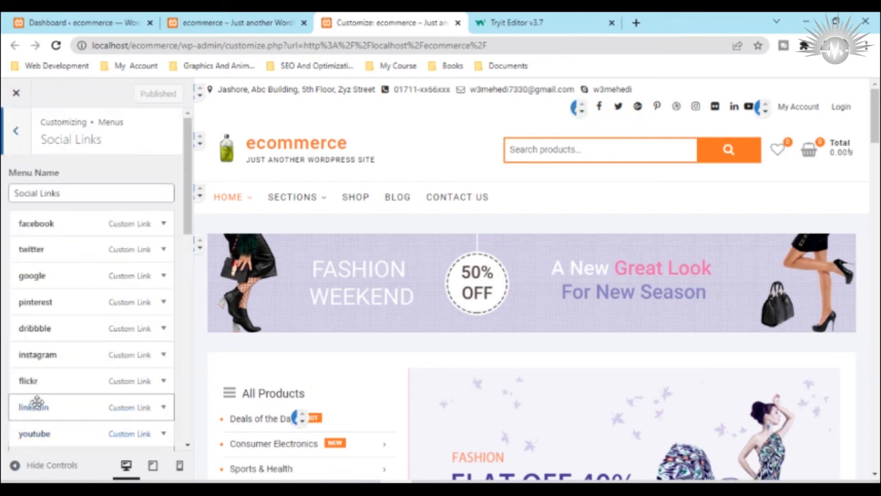
{"action": "left_click", "coordinate": [67, 431]}
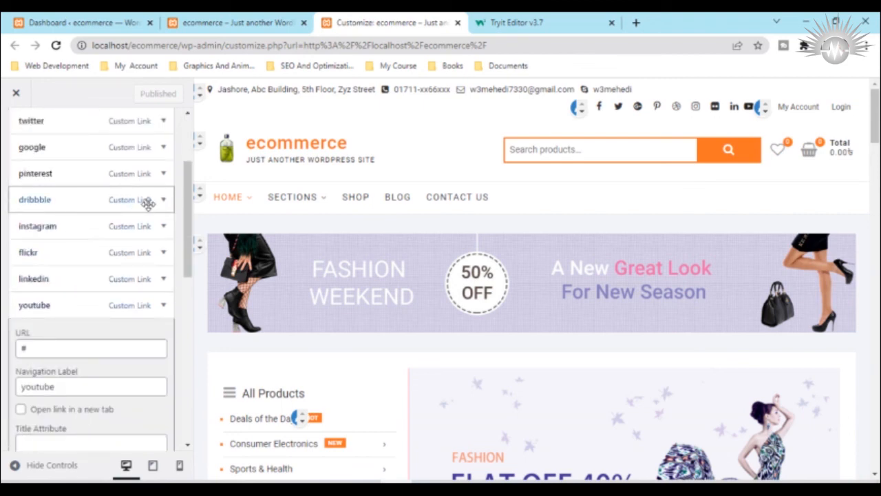
{"action": "left_click", "coordinate": [160, 202]}
{"action": "scroll", "coordinate": [44, 358], "scroll_direction": "down", "scroll_amount": 4}
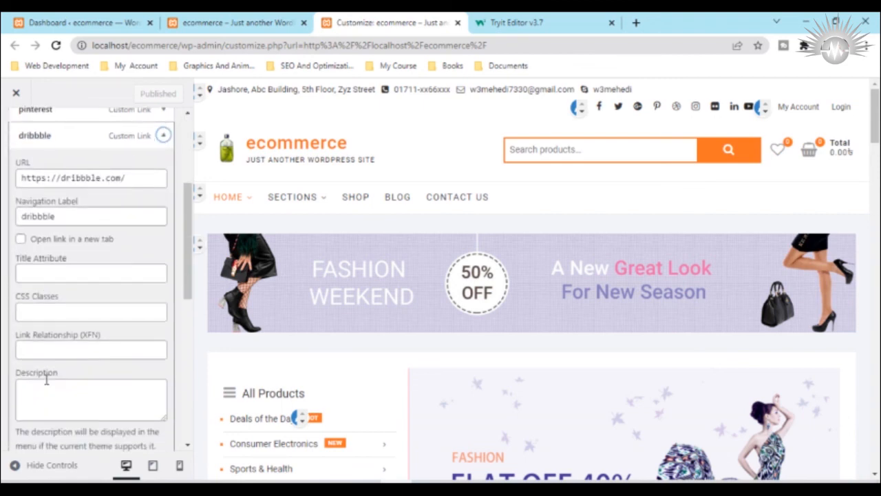
{"action": "left_click", "coordinate": [30, 274]}
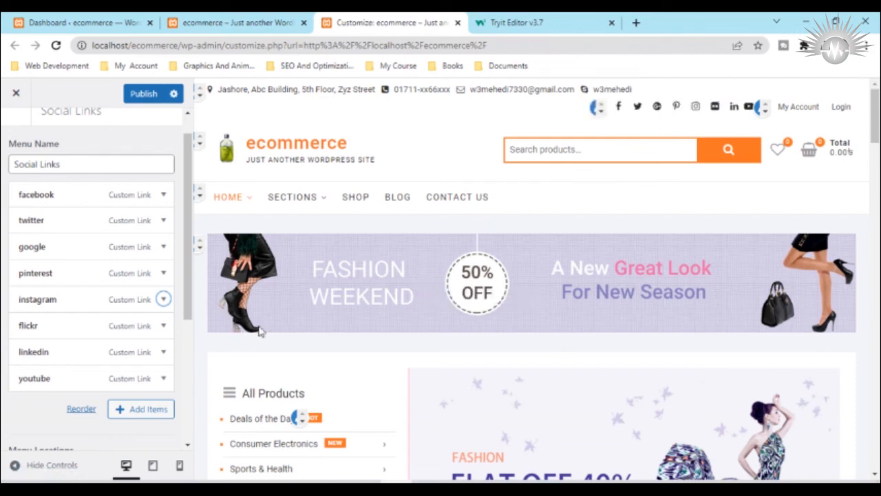
Step: Remove the flickr item from the Social Links menu and publish the menu changes
{"action": "left_click", "coordinate": [164, 326]}
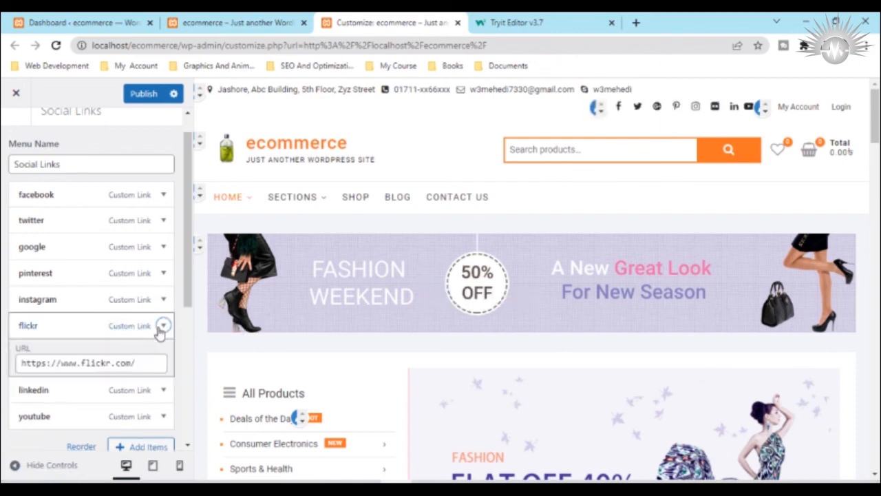
{"action": "scroll", "coordinate": [32, 312], "scroll_direction": "down", "scroll_amount": 3}
{"action": "scroll", "coordinate": [32, 312], "scroll_direction": "down", "scroll_amount": 5}
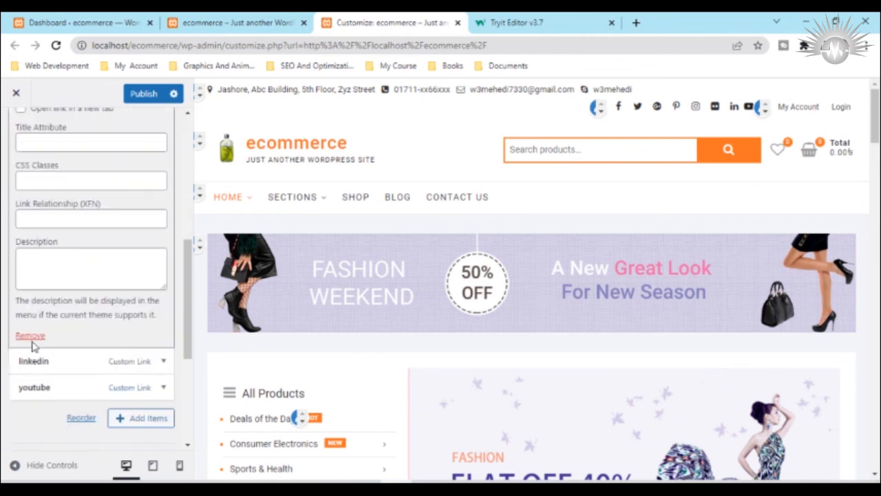
{"action": "left_click", "coordinate": [29, 337]}
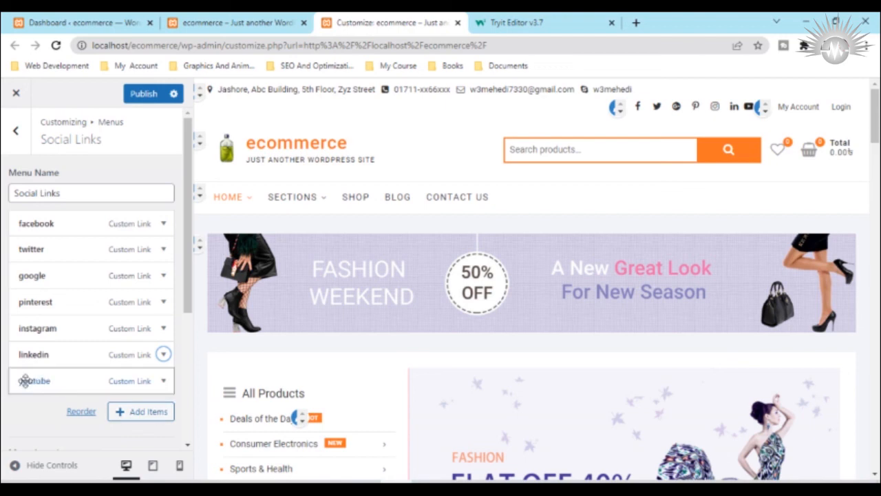
{"action": "left_click", "coordinate": [141, 96]}
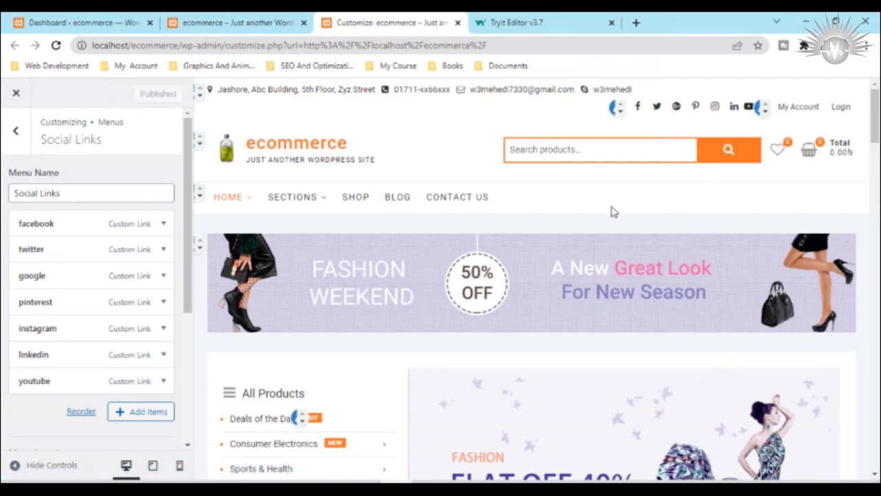
Step: Leave the Social Links menu and open the Top Menu for editing from the overview of all menu locations
{"action": "left_click", "coordinate": [13, 132]}
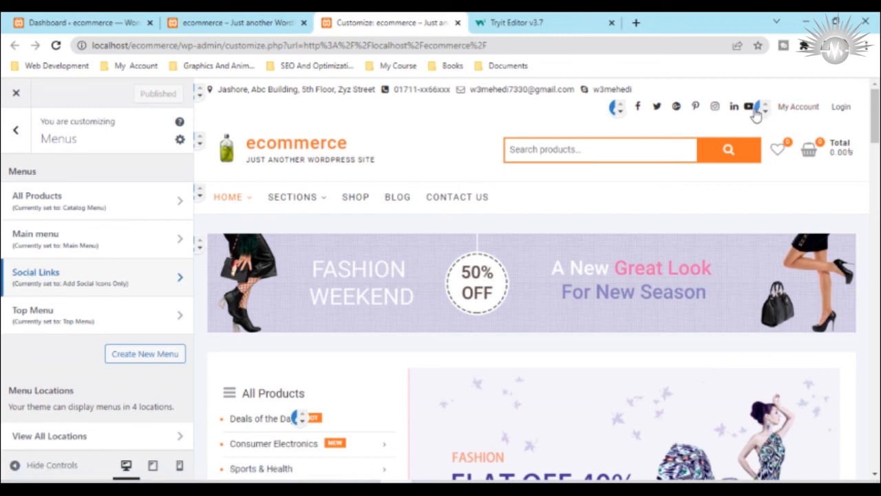
{"action": "left_click", "coordinate": [49, 435]}
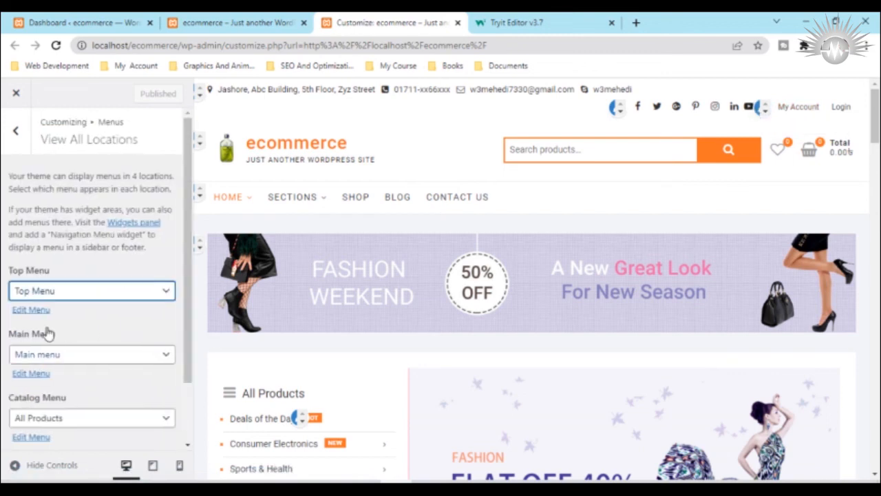
{"action": "scroll", "coordinate": [48, 330], "scroll_direction": "down", "scroll_amount": 1}
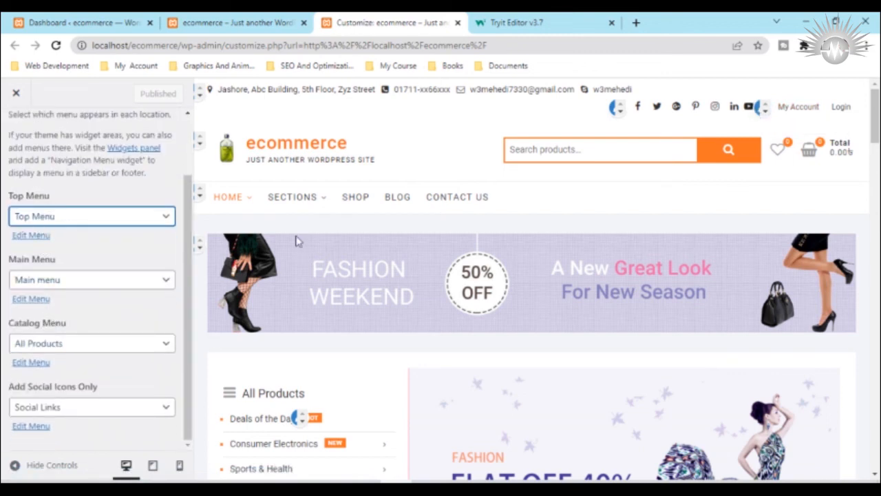
{"action": "mouse_move", "coordinate": [310, 202]}
{"action": "left_click", "coordinate": [19, 235]}
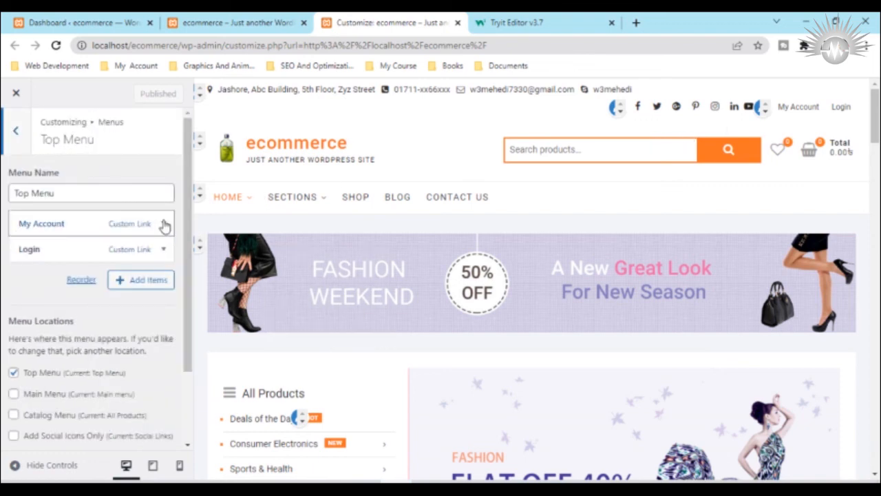
Step: Examine the link settings of the My Account and Login items in the Top Menu, and collapse both
{"action": "left_click", "coordinate": [163, 223]}
{"action": "scroll", "coordinate": [75, 292], "scroll_direction": "down", "scroll_amount": 5}
{"action": "scroll", "coordinate": [169, 240], "scroll_direction": "up", "scroll_amount": 5}
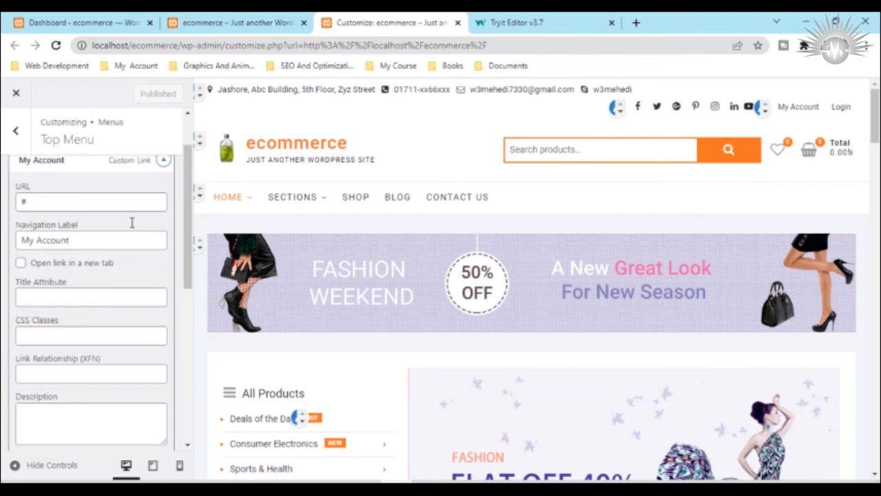
{"action": "left_click", "coordinate": [163, 223]}
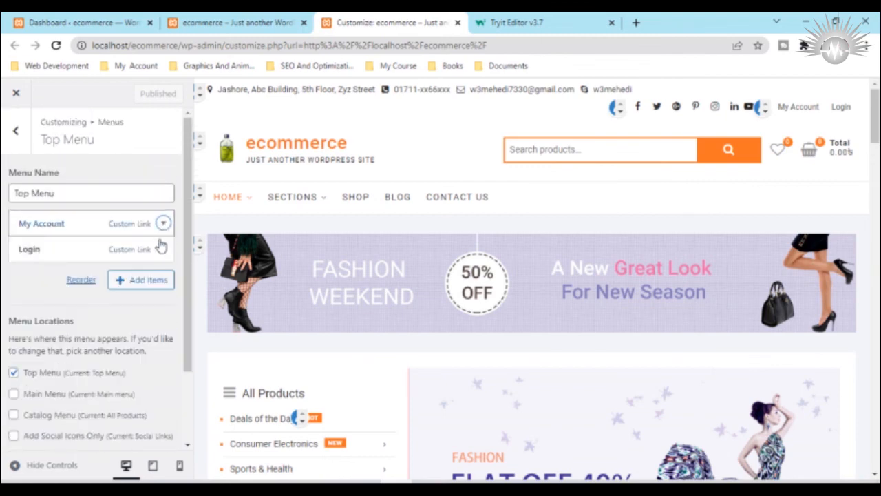
{"action": "left_click", "coordinate": [163, 249]}
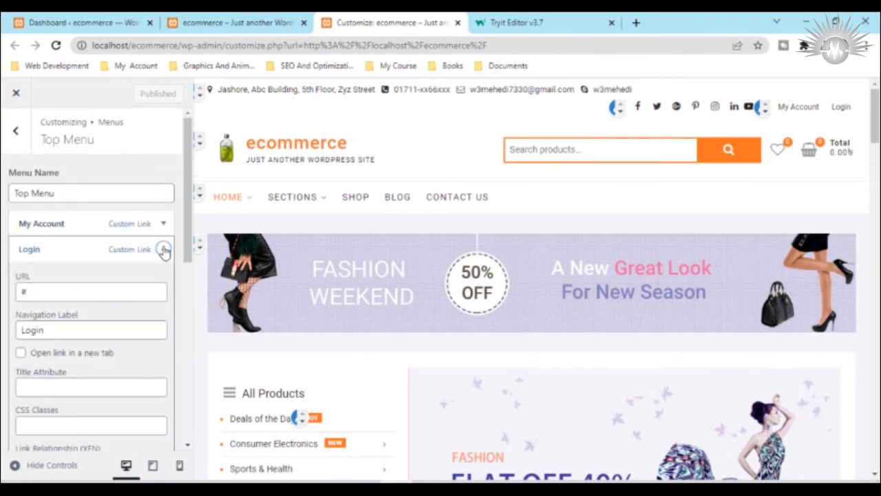
{"action": "left_click", "coordinate": [163, 249]}
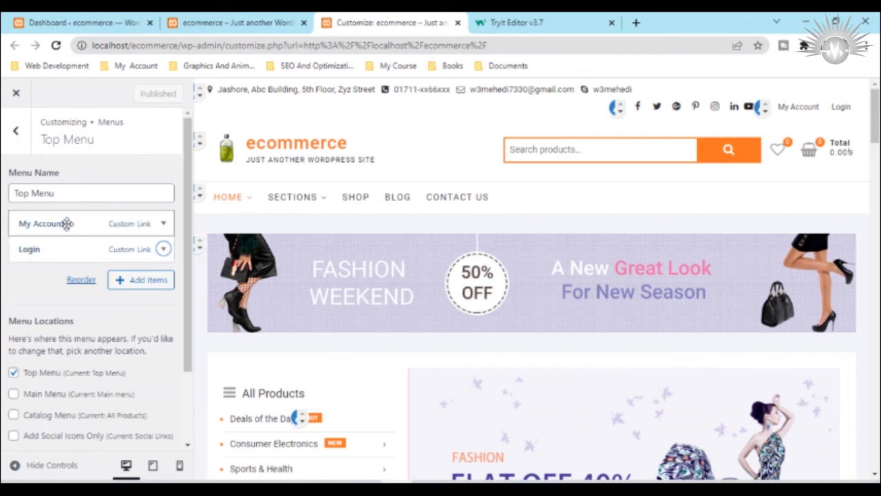